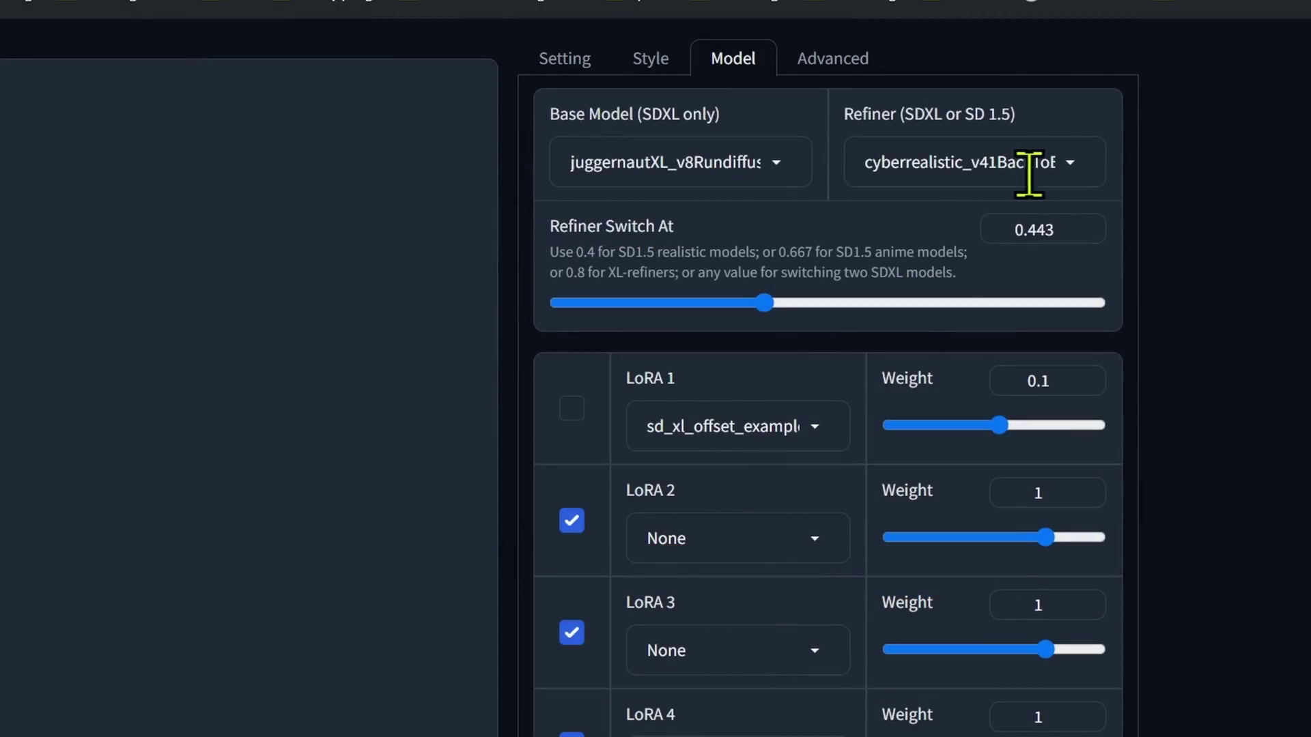
Step: Leave the refiner on cyberrealistic and set Refiner Switch At to roughly 0.43
click(1070, 164)
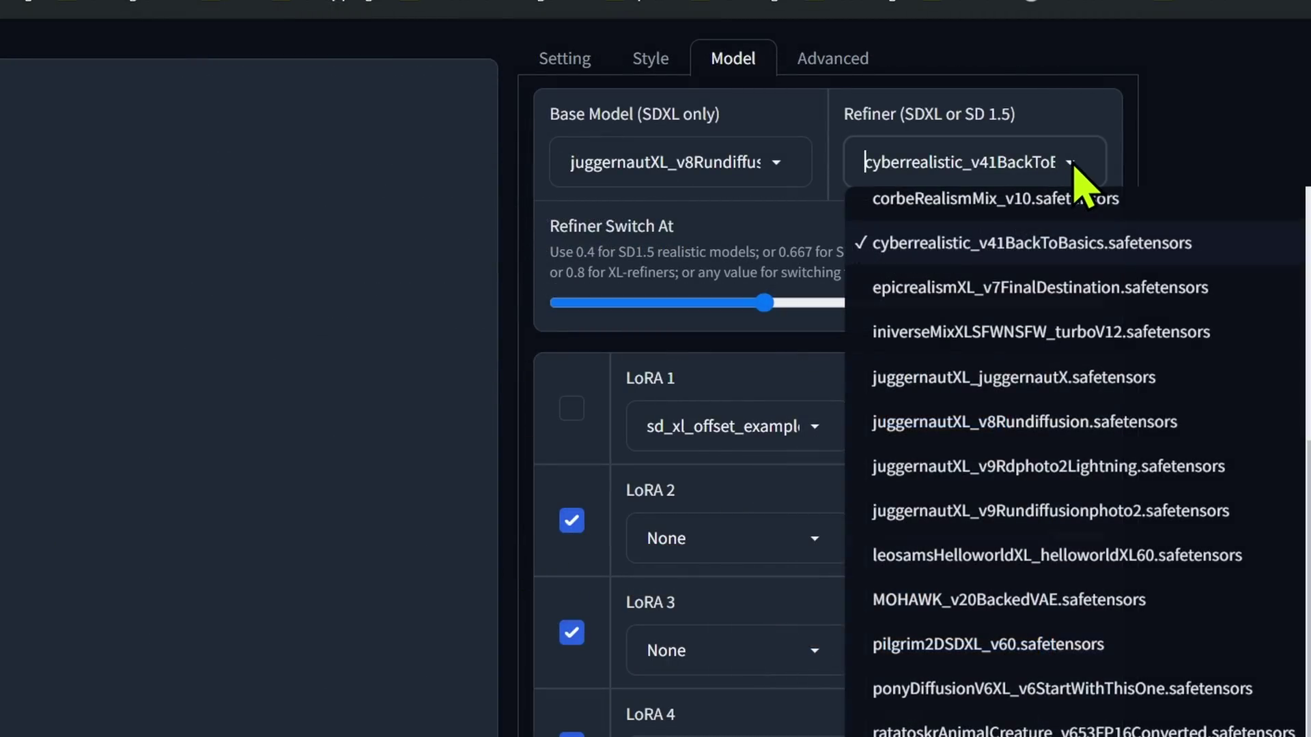
click(1038, 243)
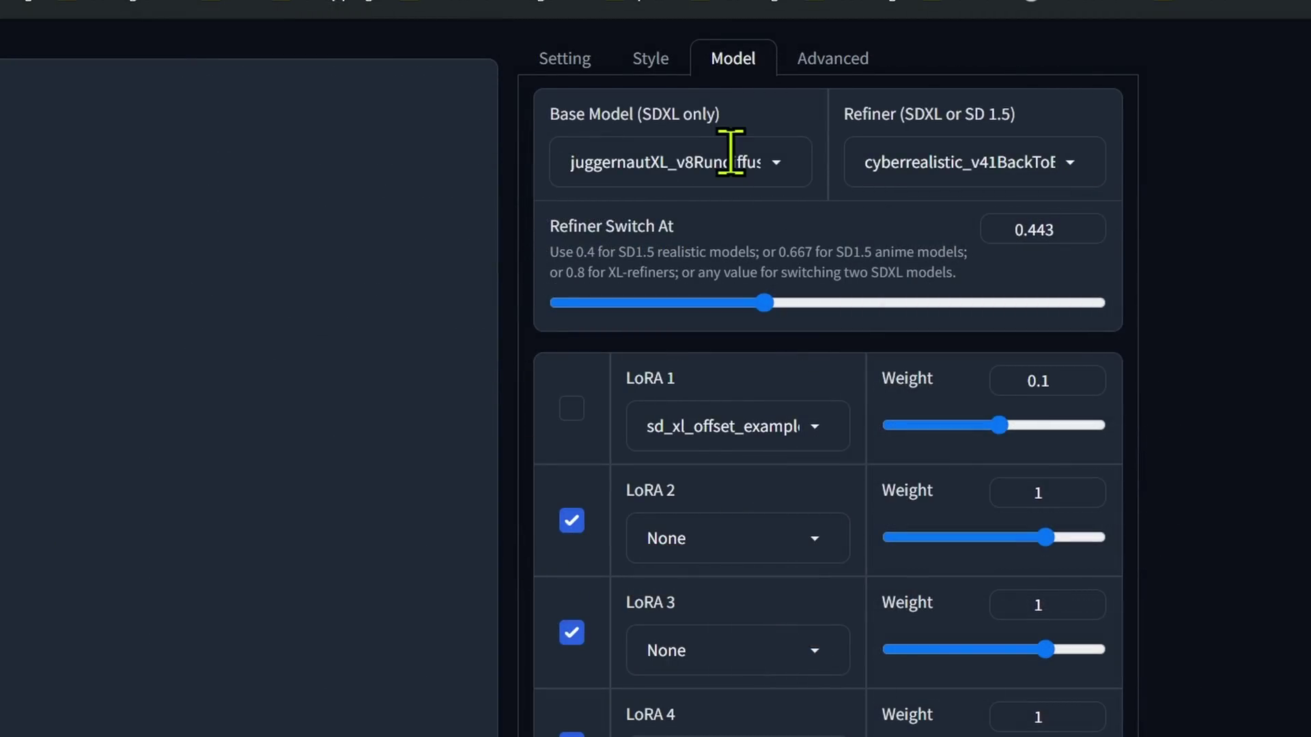
drag(744, 293, 751, 309)
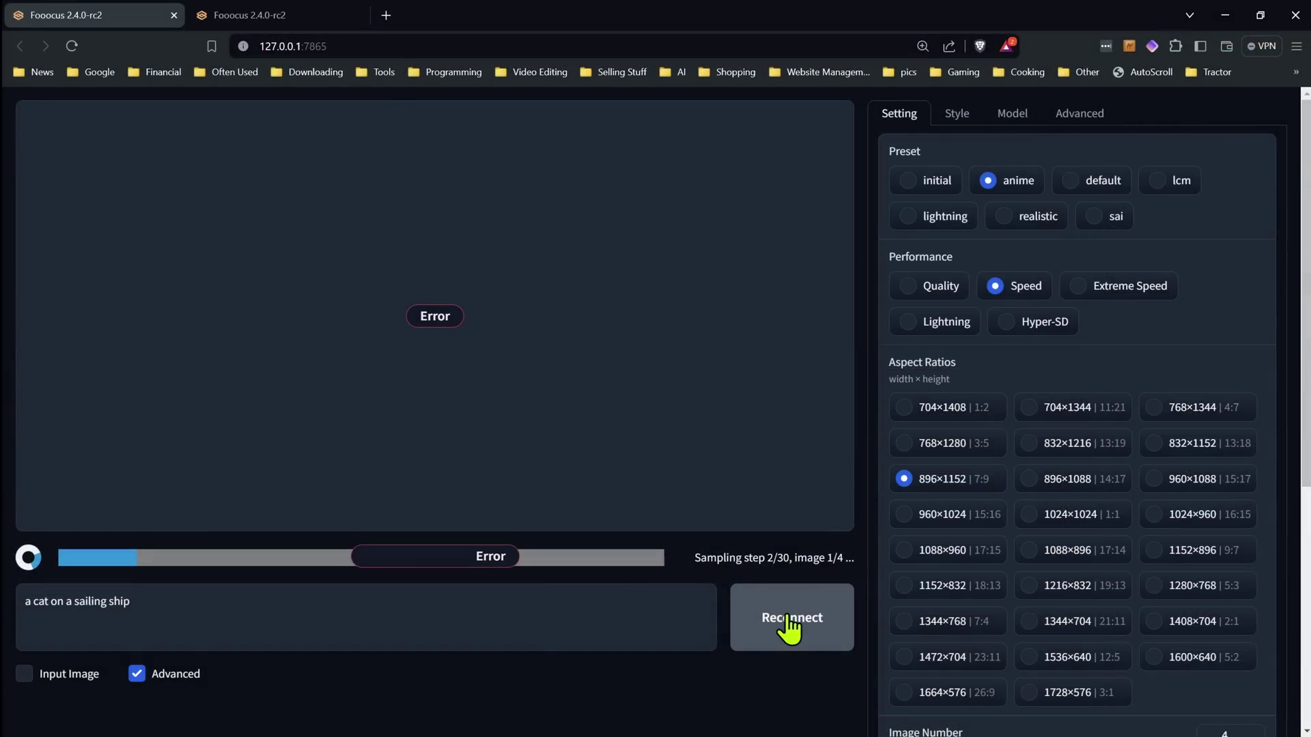
Step: Reconnect the interface after the sampling error at step 2/30
click(905, 581)
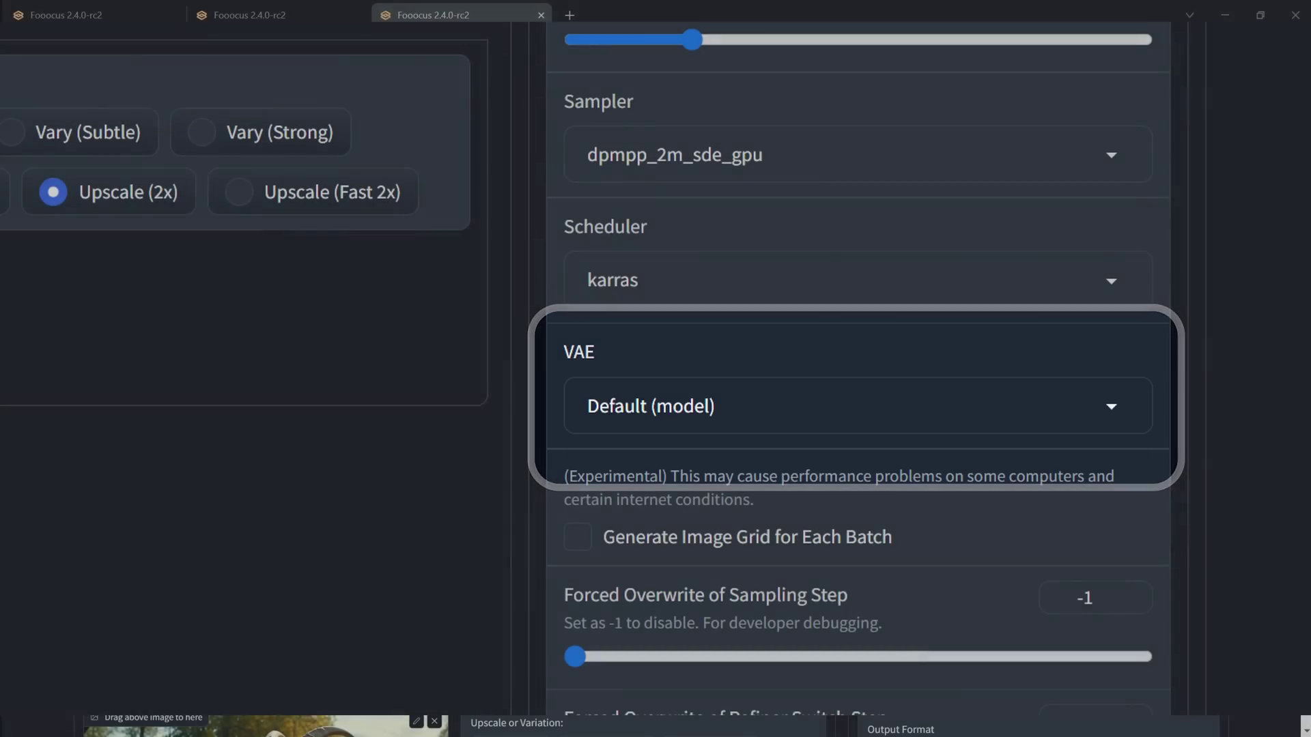
Step: Choose sdxlVAE_sdxlVAE.safetensors as the VAE and switch to the Fooocus install folder
click(772, 408)
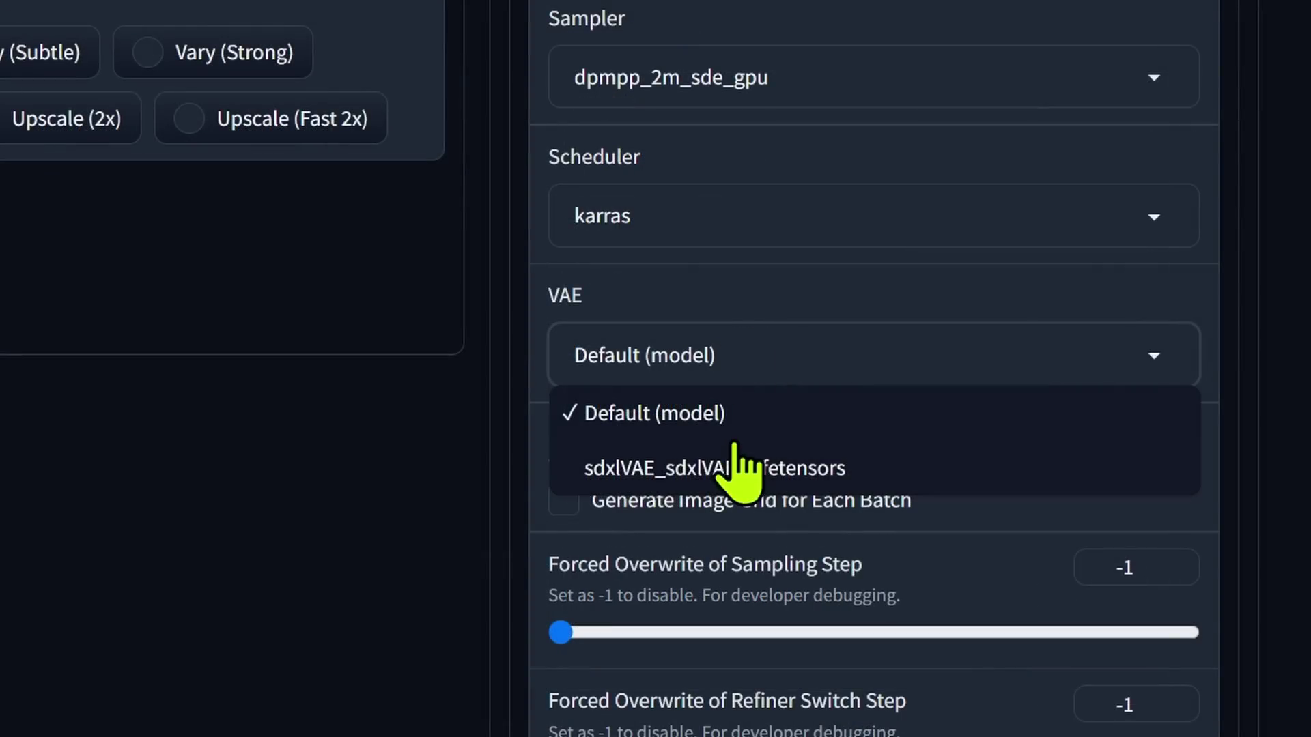
click(645, 468)
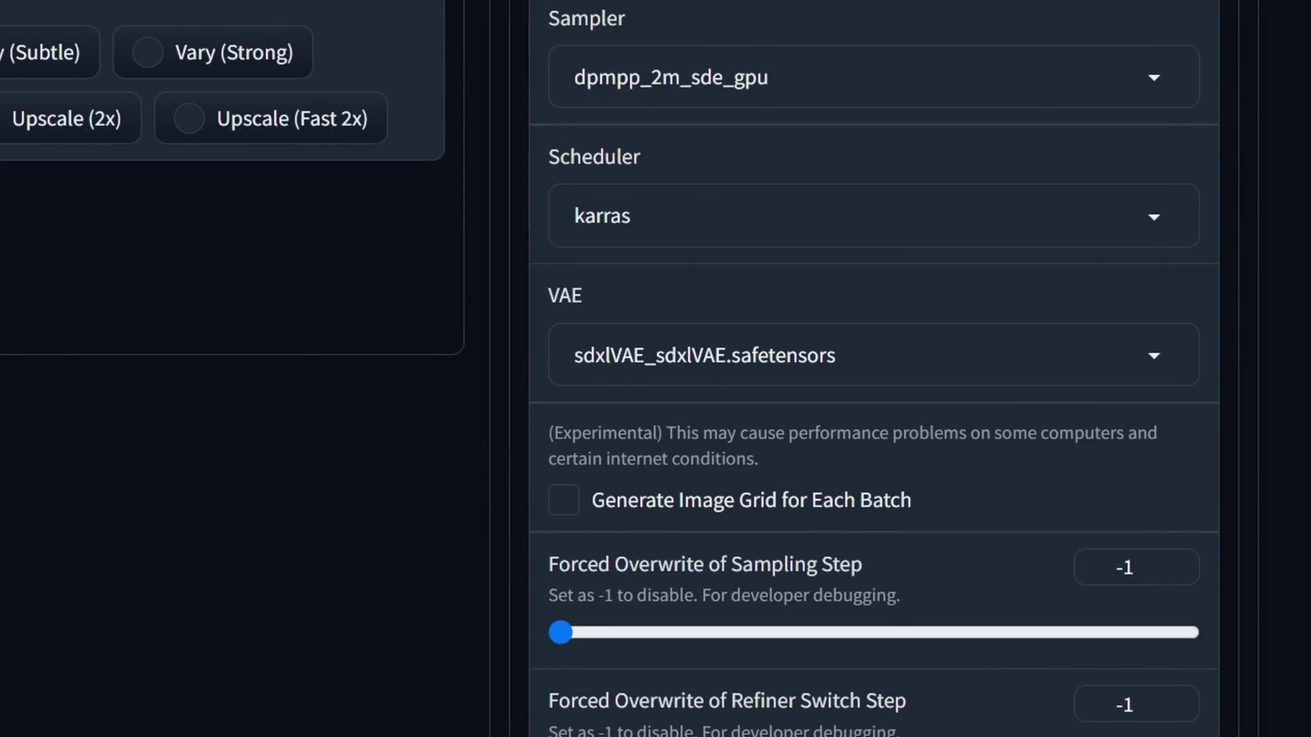
key(alt+Tab)
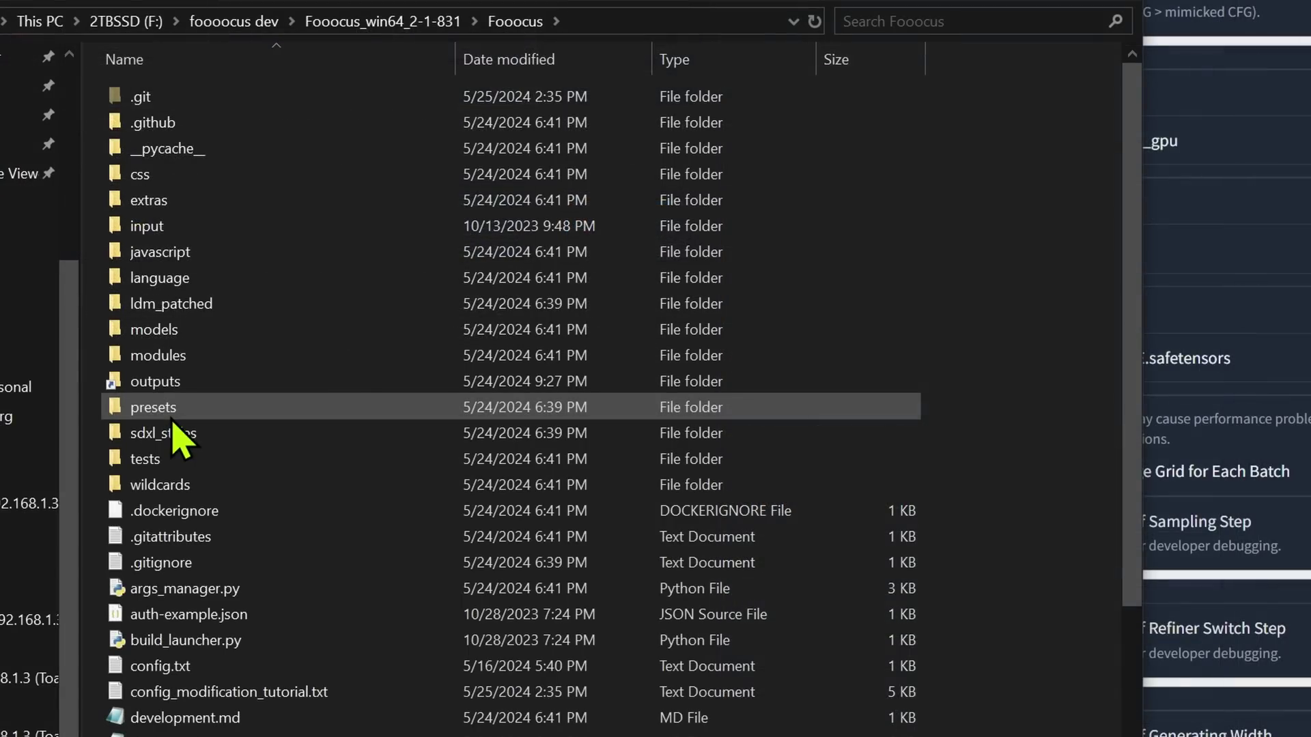
Step: Browse into models\vae to show the sdxlVAE_sdxlVAE.safetensors file
double_click(170, 338)
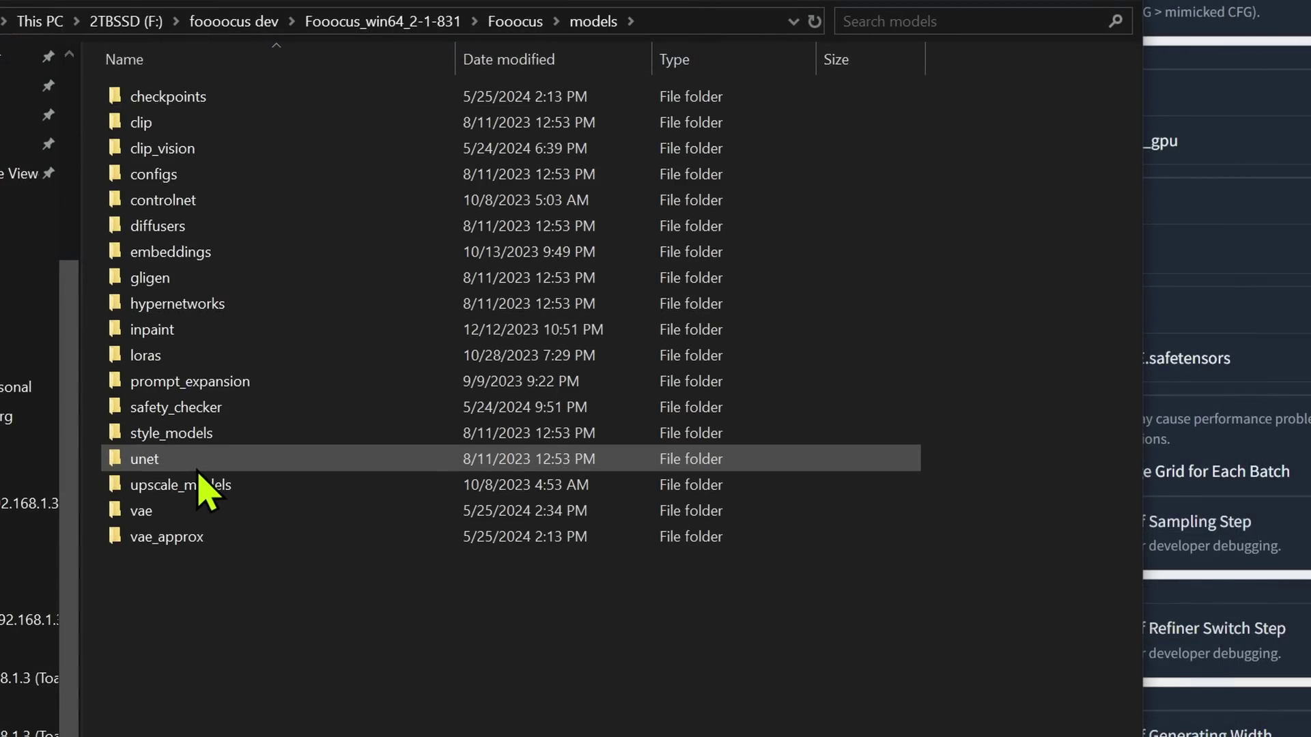
double_click(235, 521)
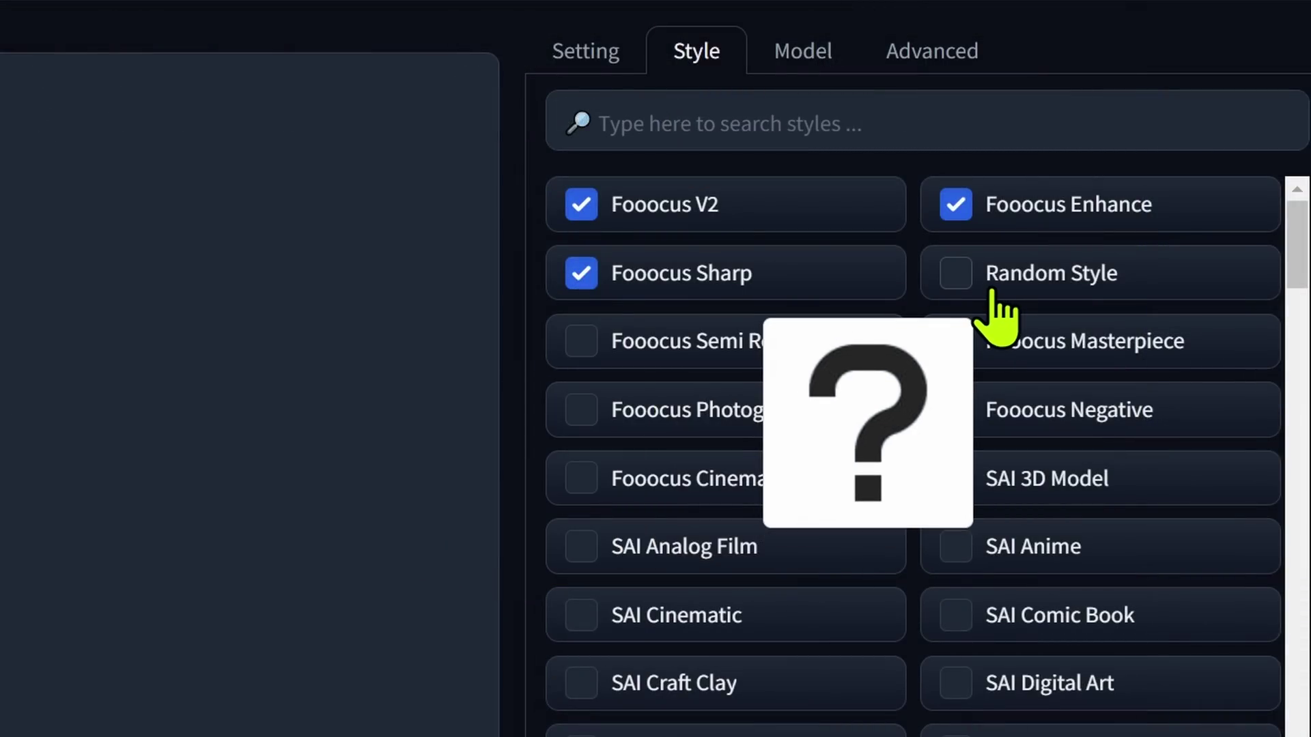
Step: Enable Random Style and disable the Fooocus Enhance, Fooocus Sharp and Fooocus V2 styles
click(956, 278)
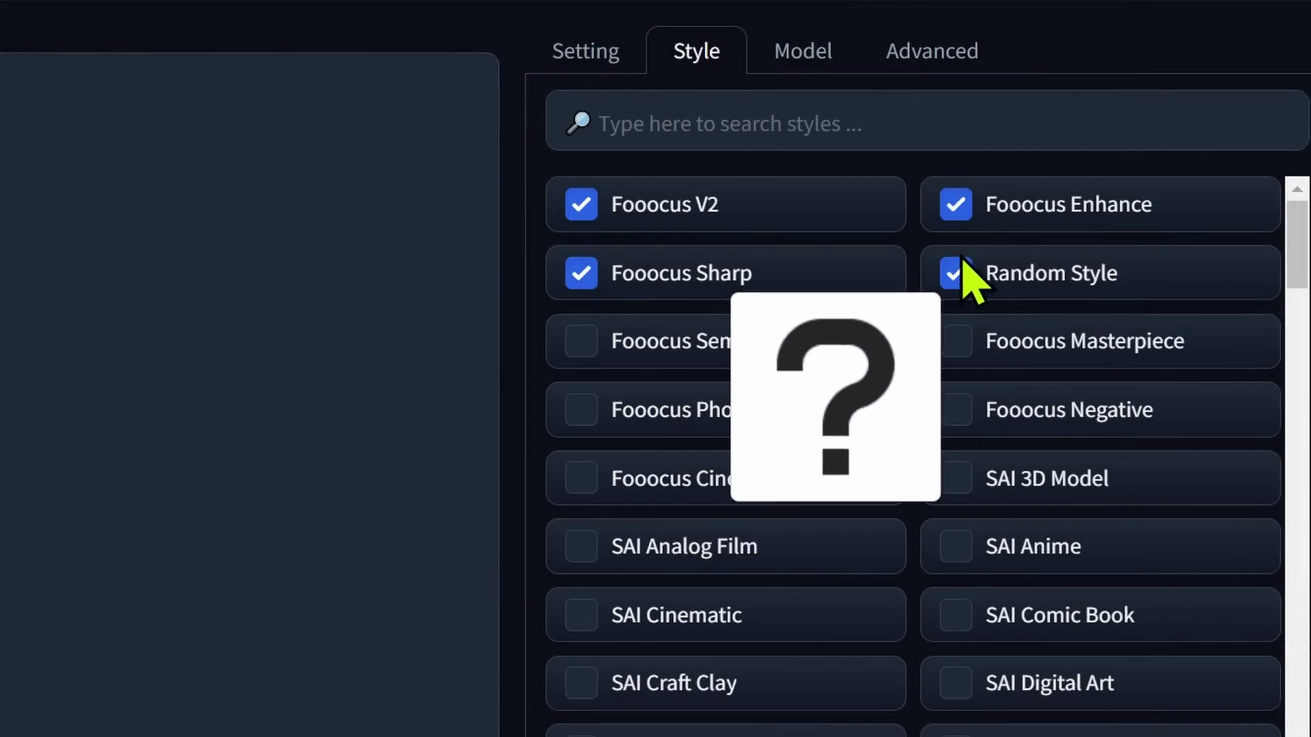
click(957, 209)
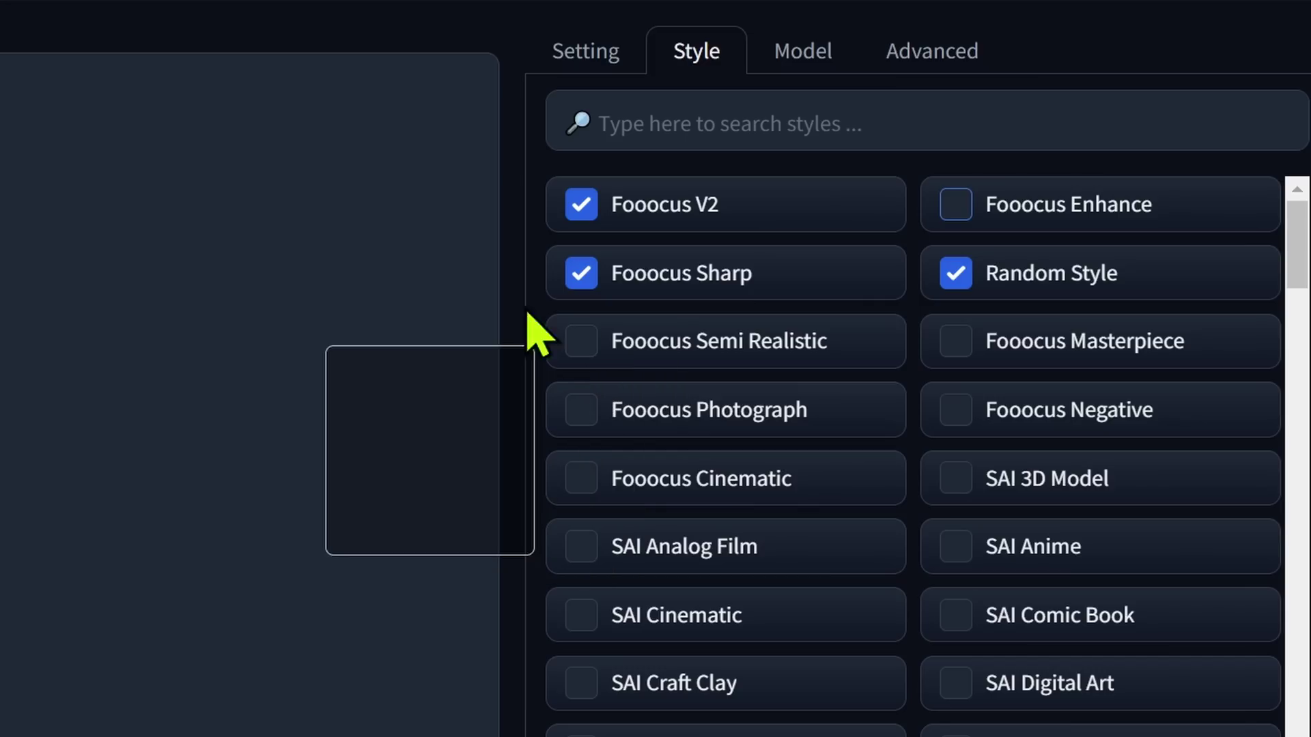
click(581, 276)
click(581, 207)
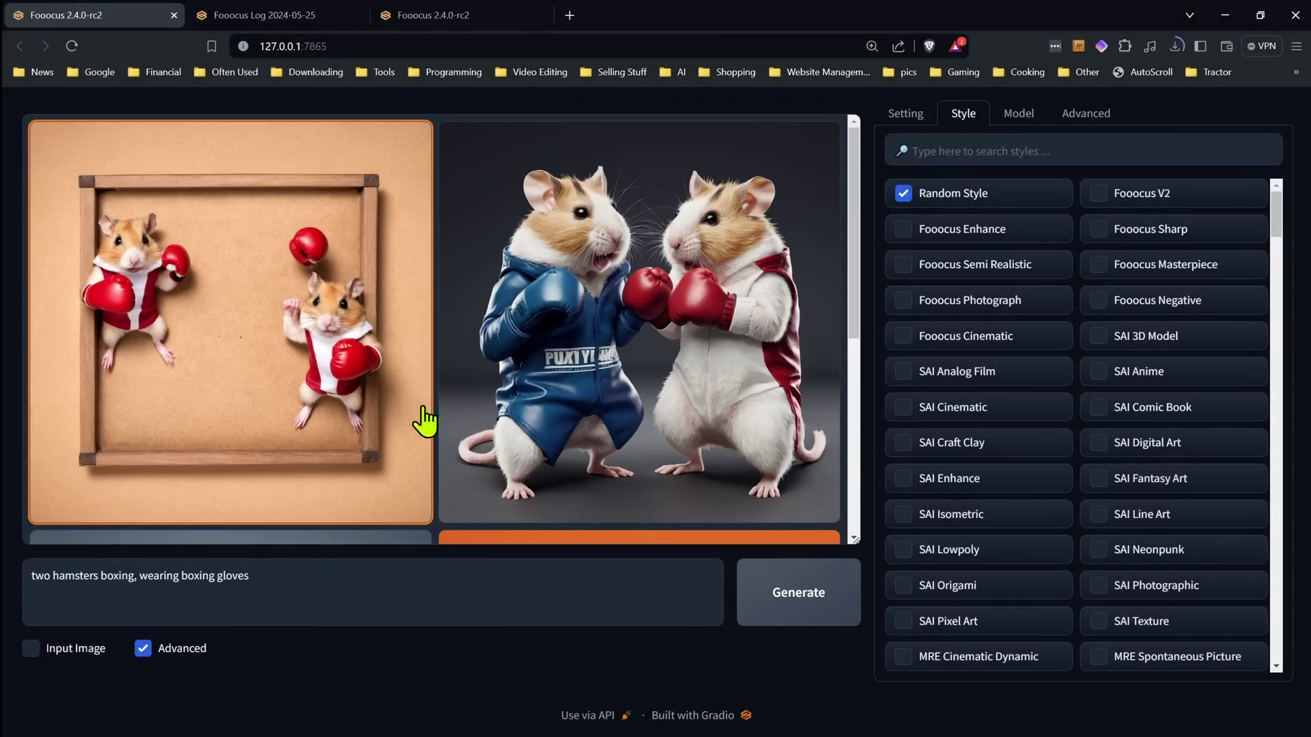
Step: Scroll the log, highlighting each hamster image's random style, such as Papercraft Papercut Collage
drag(858, 242, 910, 160)
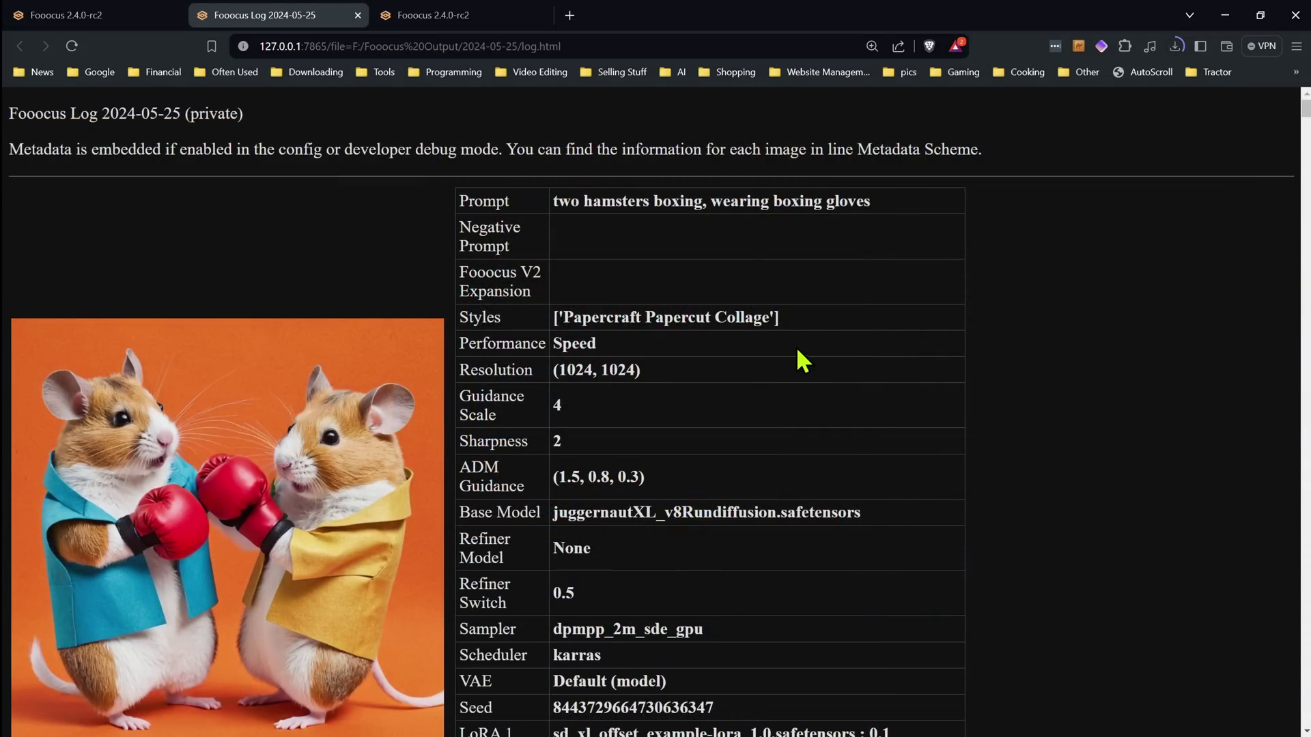
drag(780, 317, 556, 321)
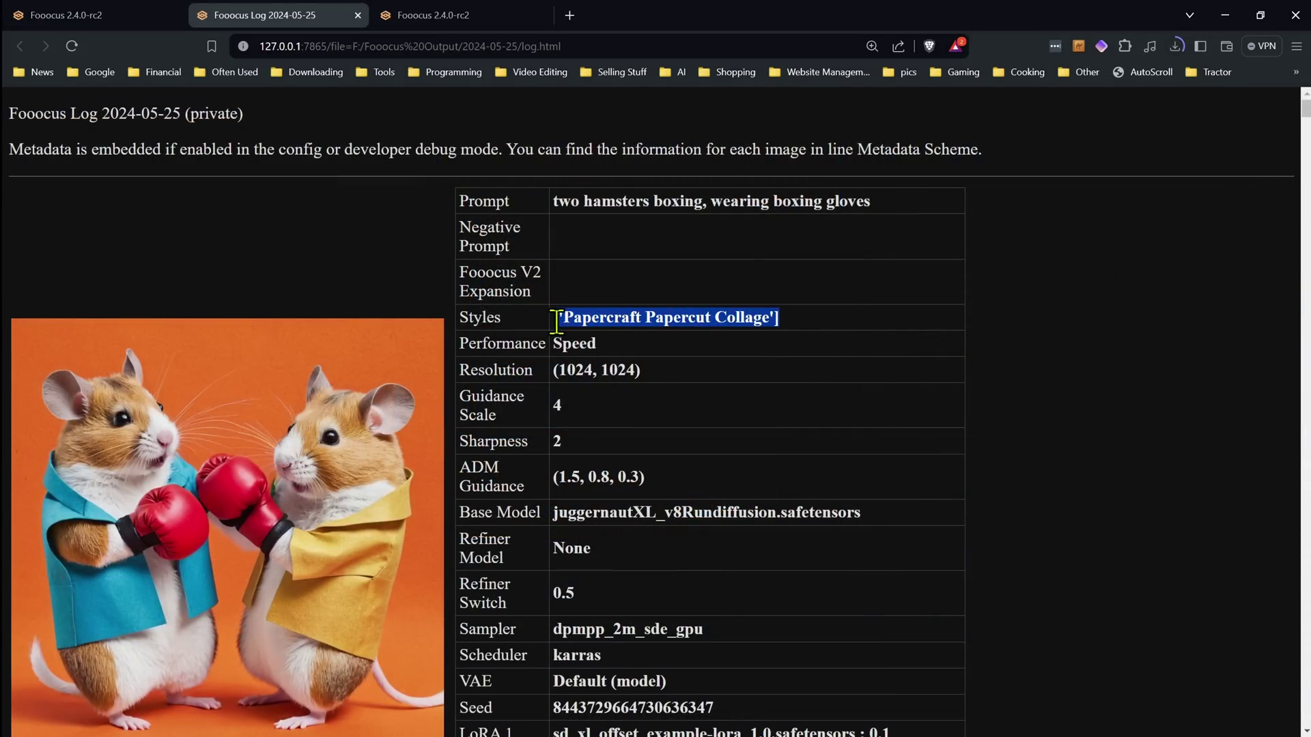
scroll(632, 375, down, 10)
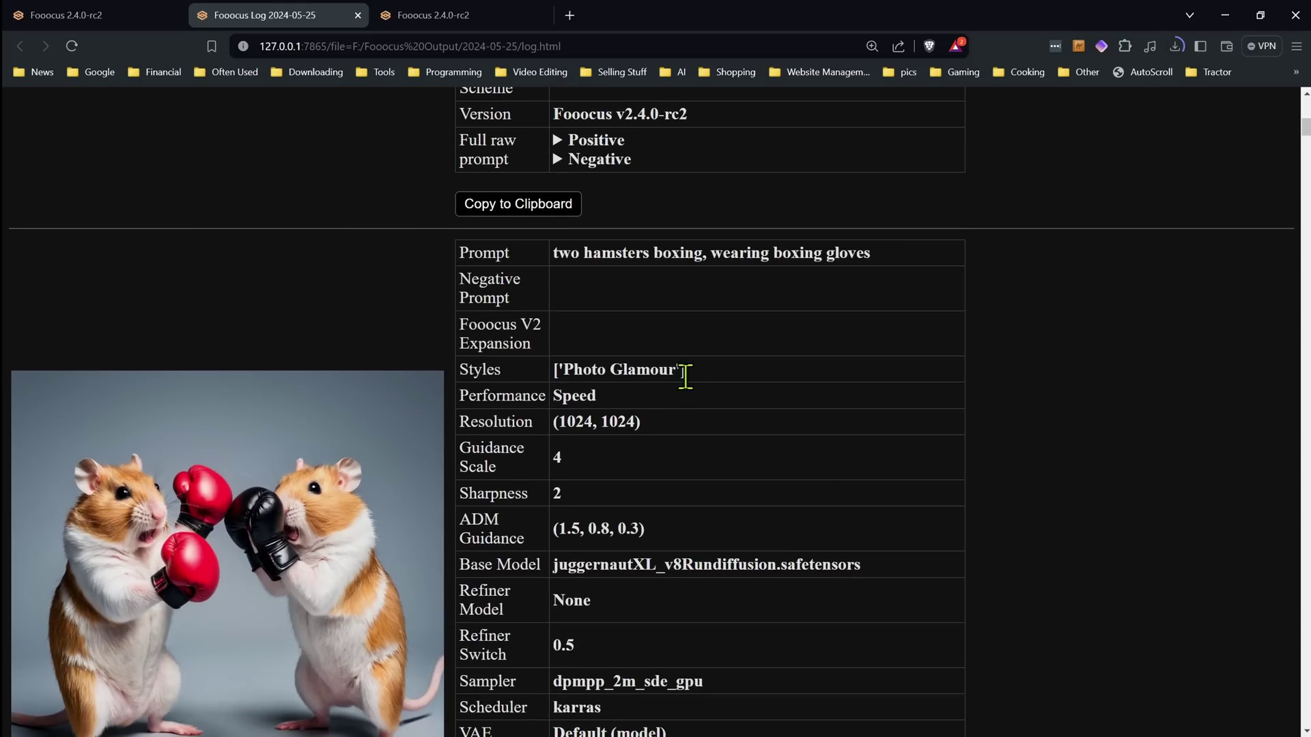
drag(685, 375, 551, 376)
scroll(615, 409, down, 6)
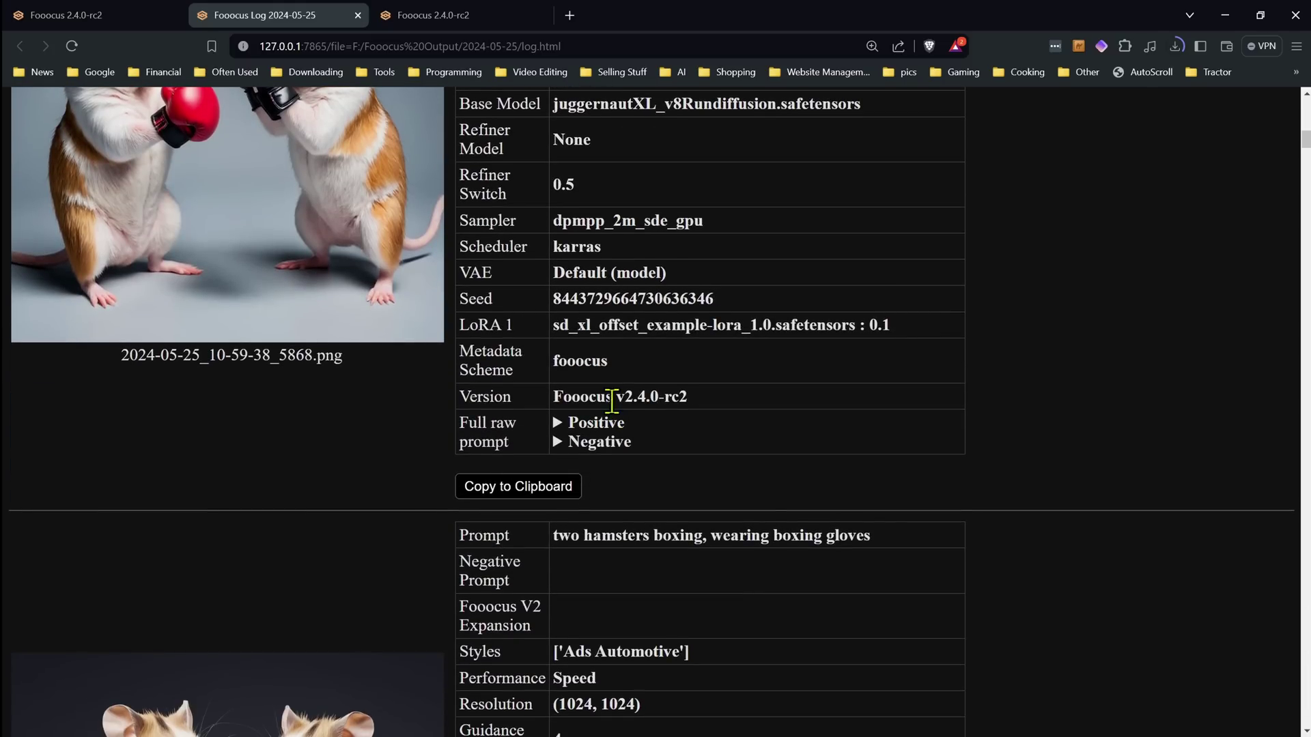
scroll(612, 400, down, 4)
drag(690, 345, 547, 346)
scroll(618, 382, down, 12)
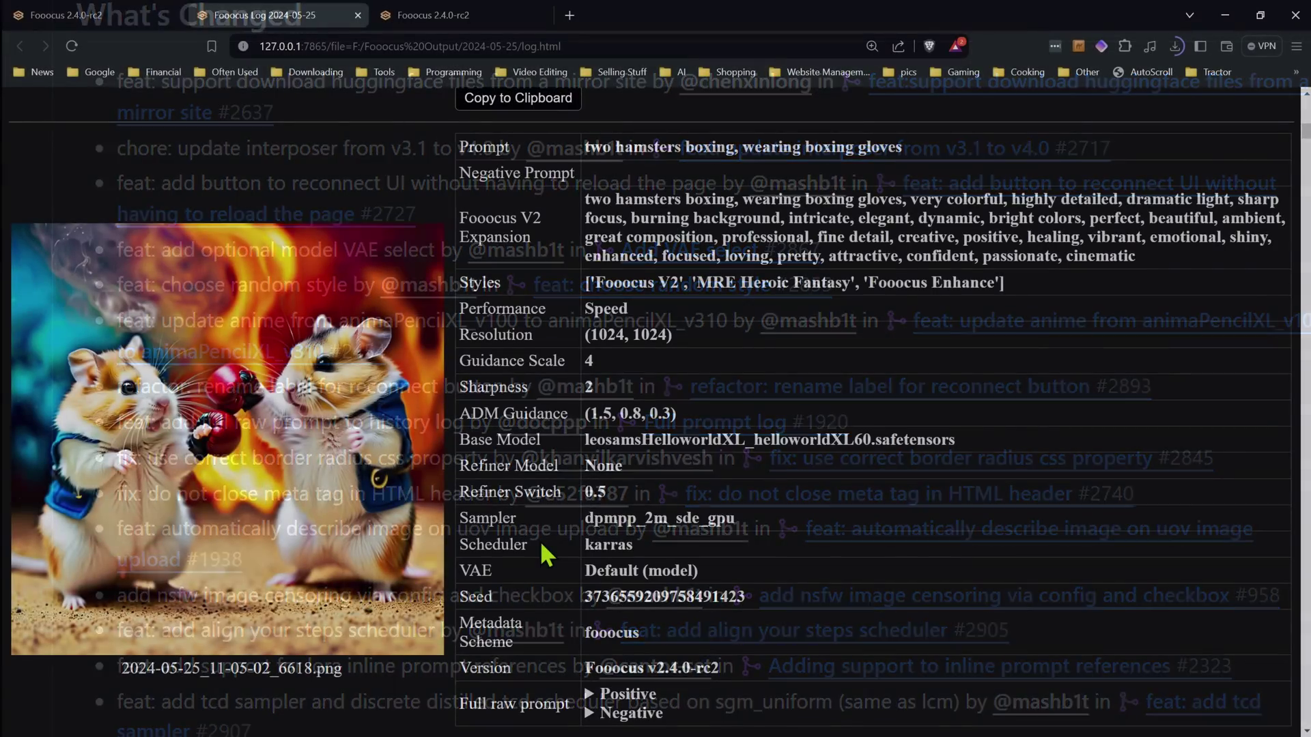
Step: Expand a log entry's full positive and negative raw prompts
scroll(546, 551, down, 3)
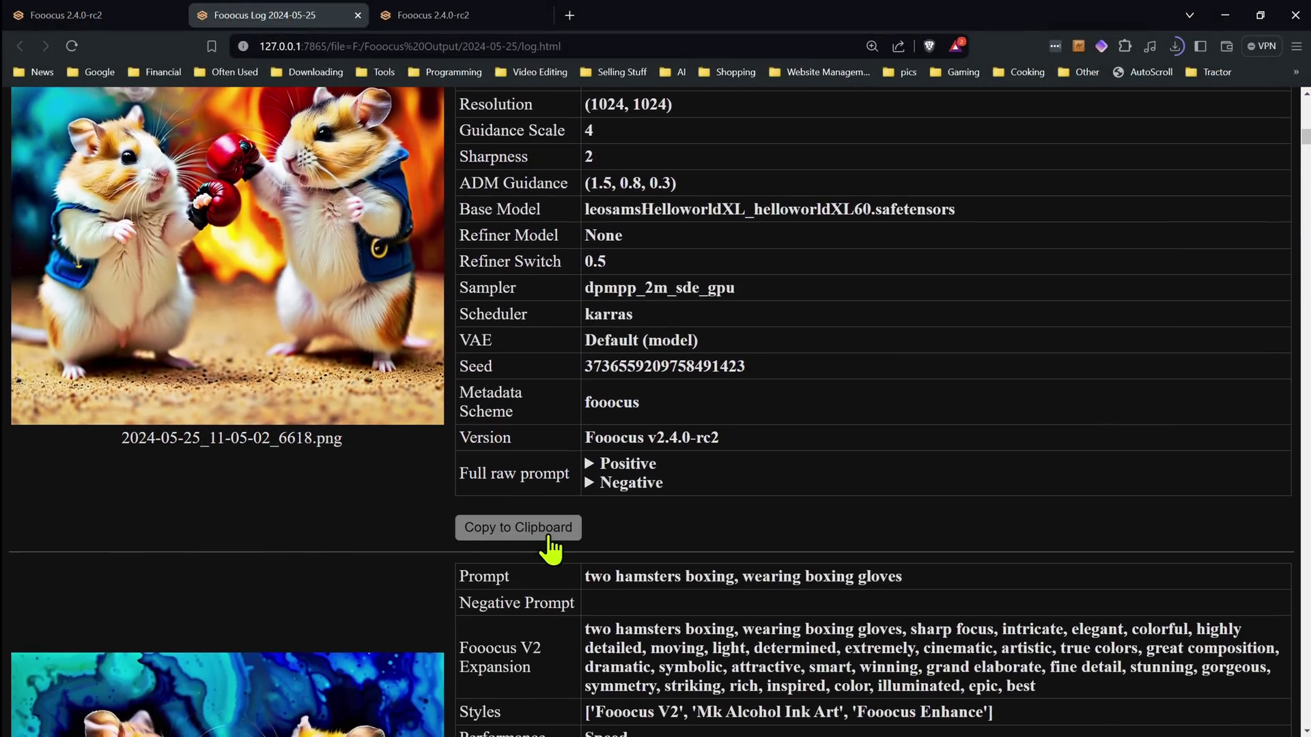
click(590, 463)
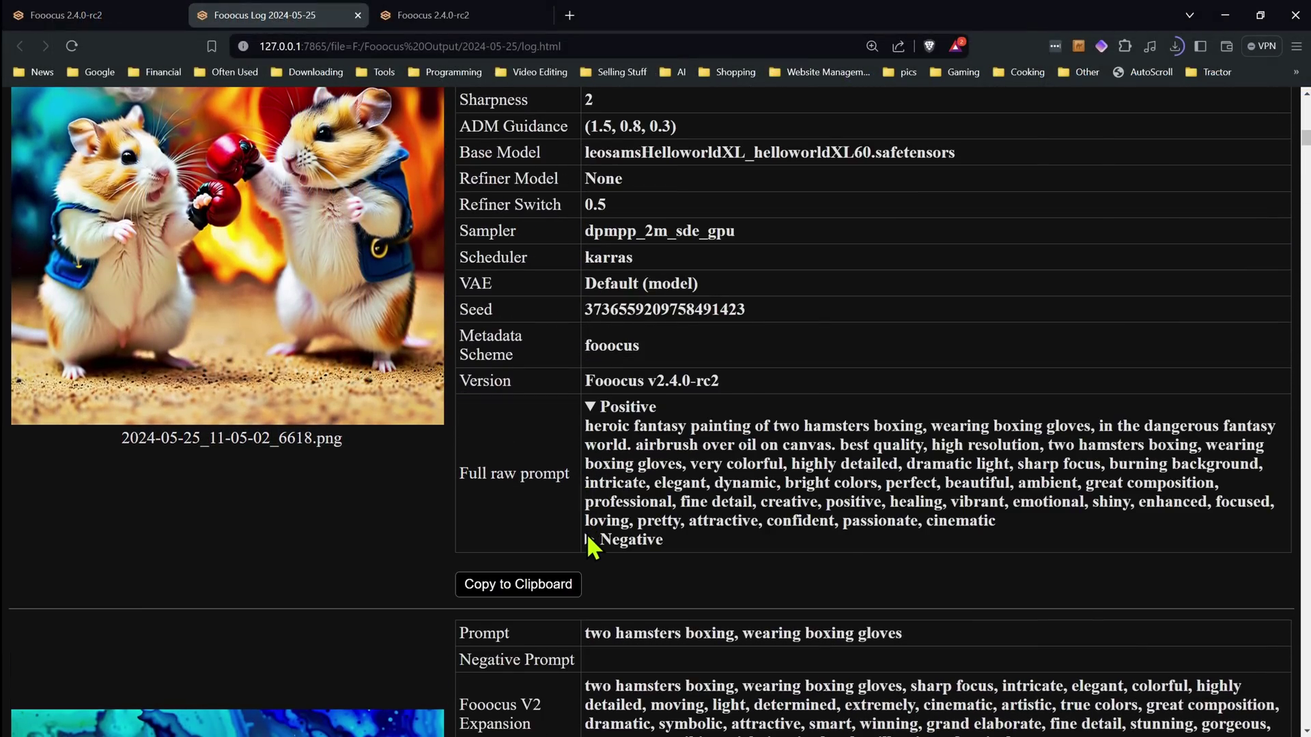
click(589, 539)
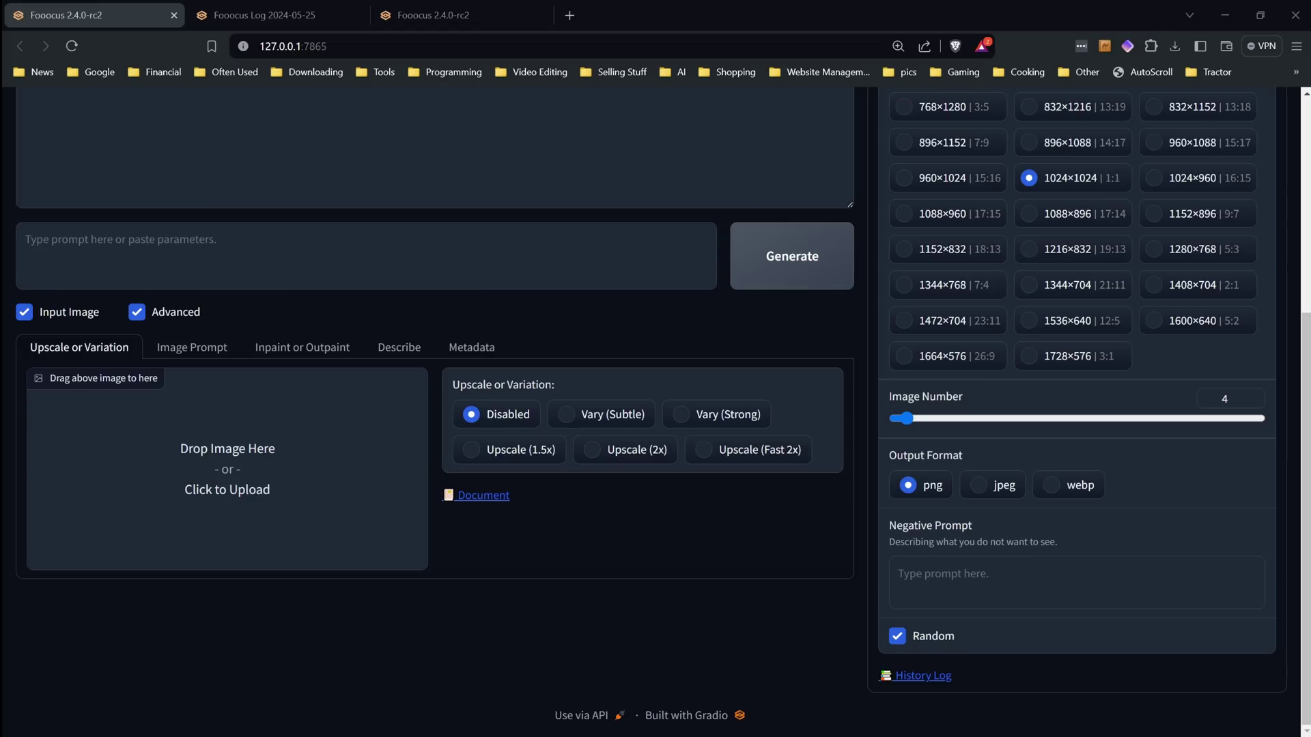
Step: Drop the wizard picture in as the input image and select Upscale (2x)
drag(311, 471, 337, 474)
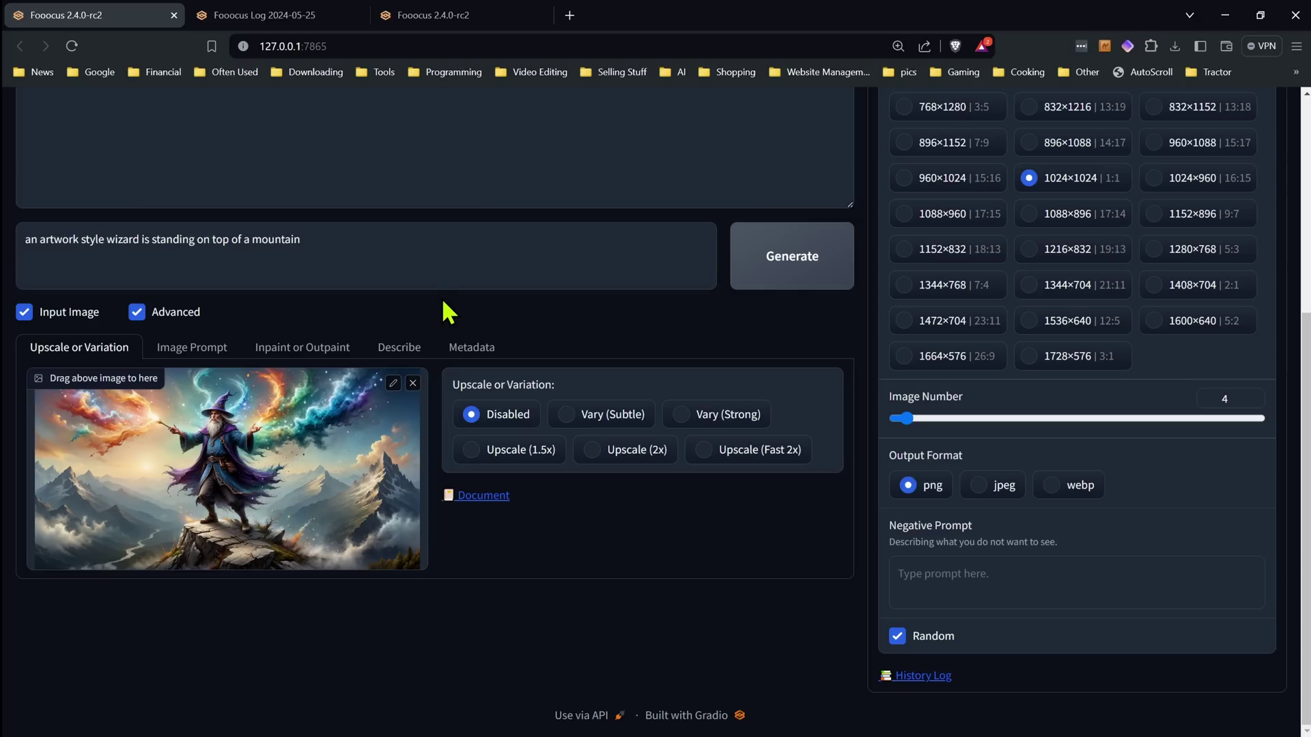
click(591, 448)
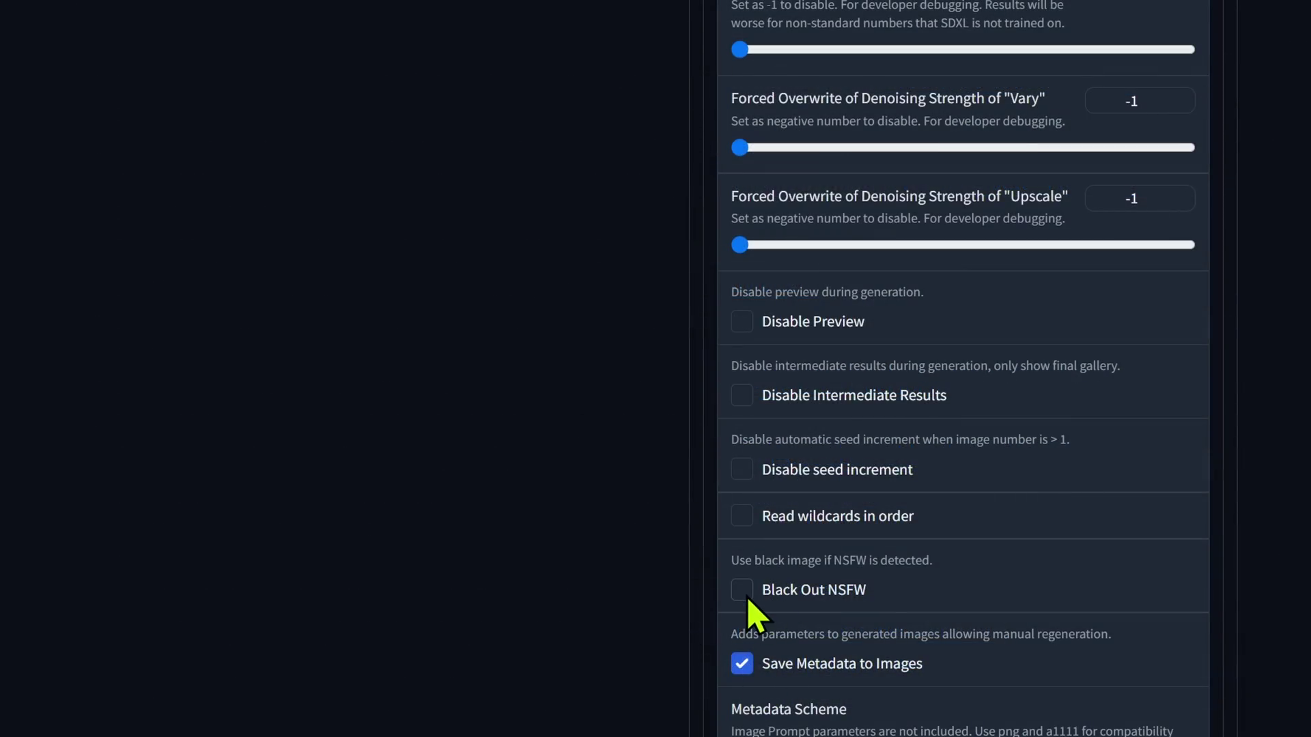
Step: Tick Black Out NSFW in the Debug Tools settings
click(746, 595)
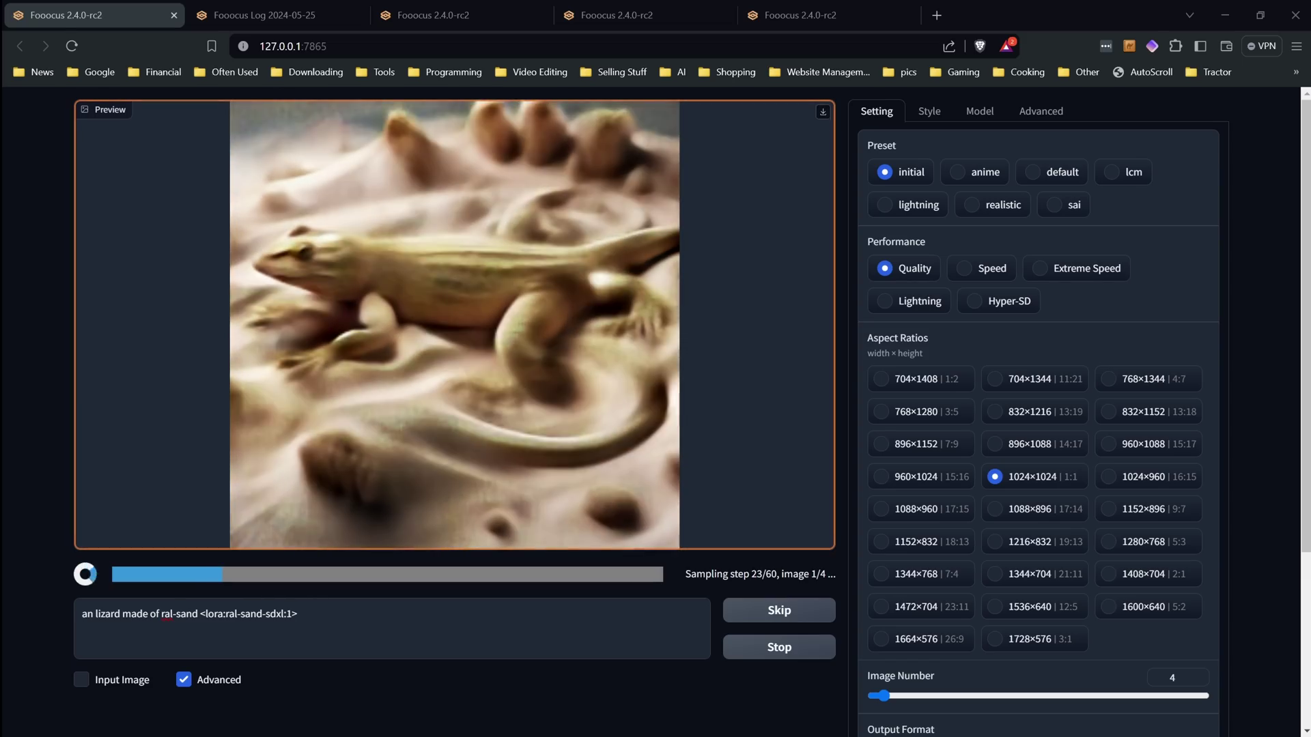
Step: Find the sand lizard log entry and highlight its ral-sand LoRA weight of 1.0
scroll(650, 623, down, 1)
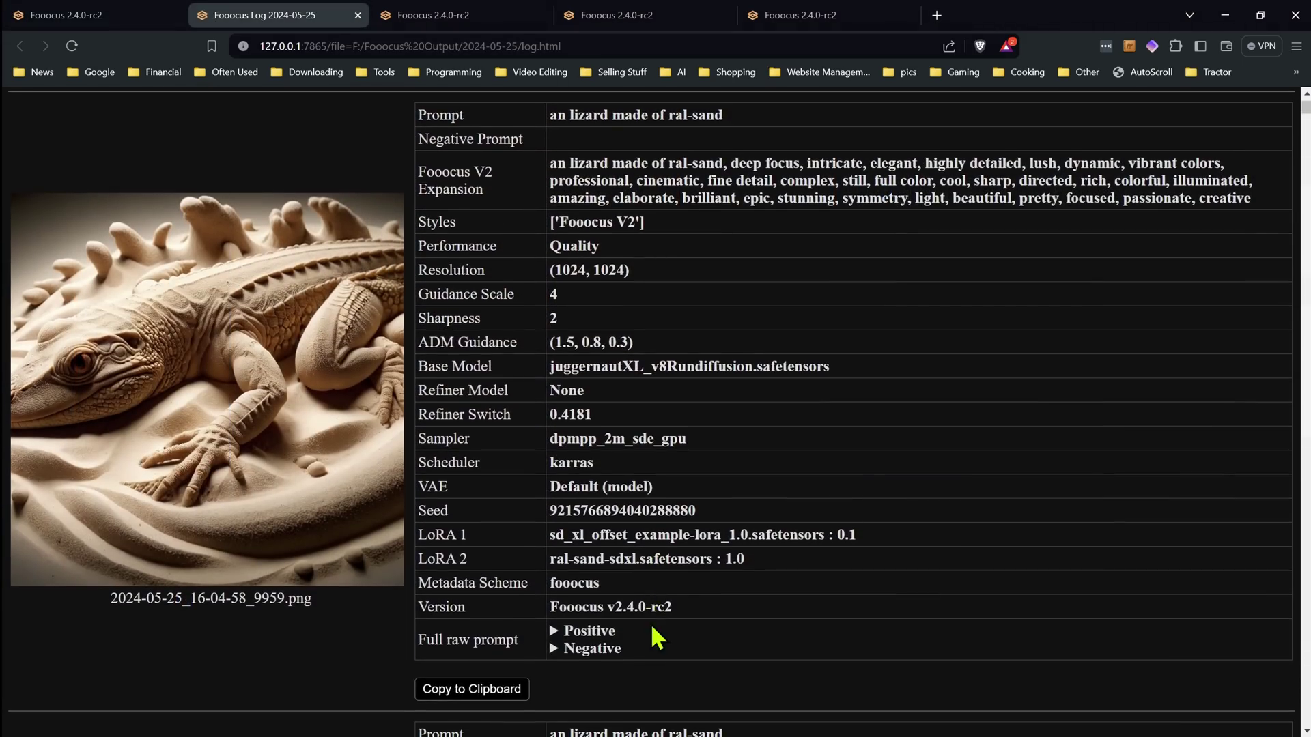
drag(751, 560, 568, 558)
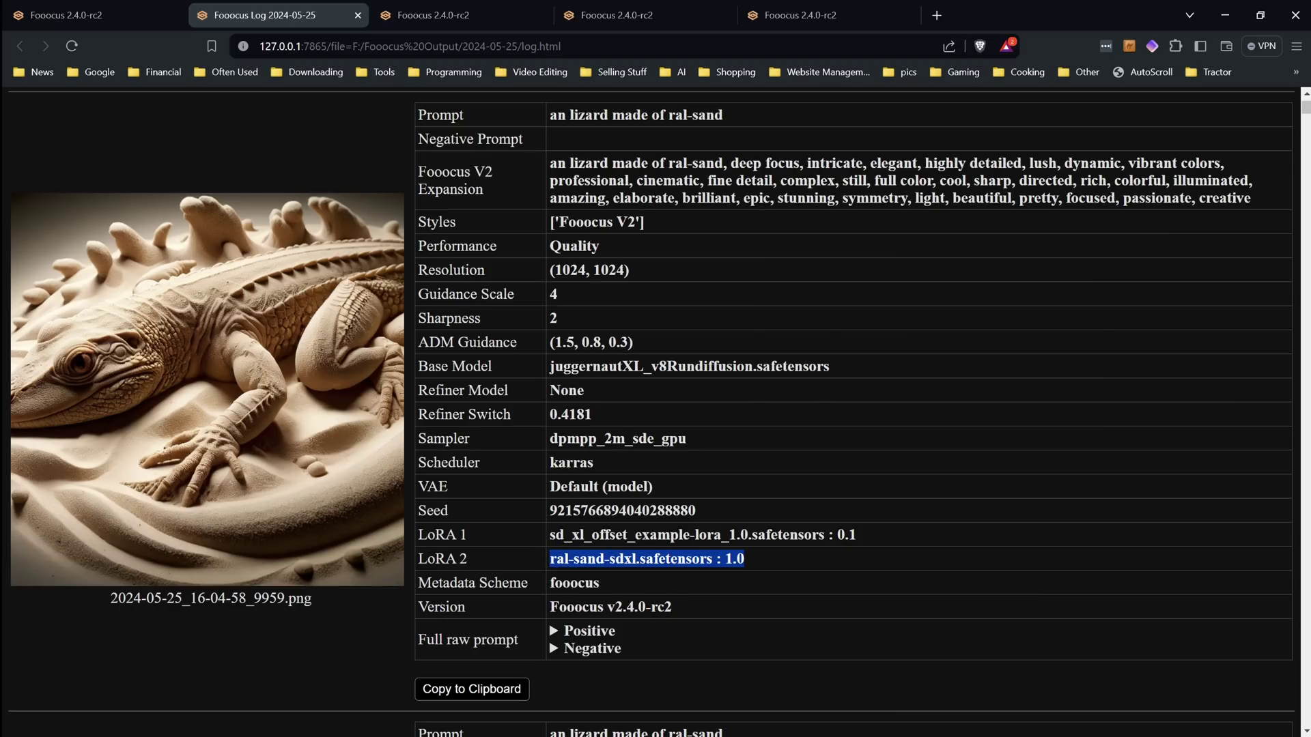
key(alt+Tab)
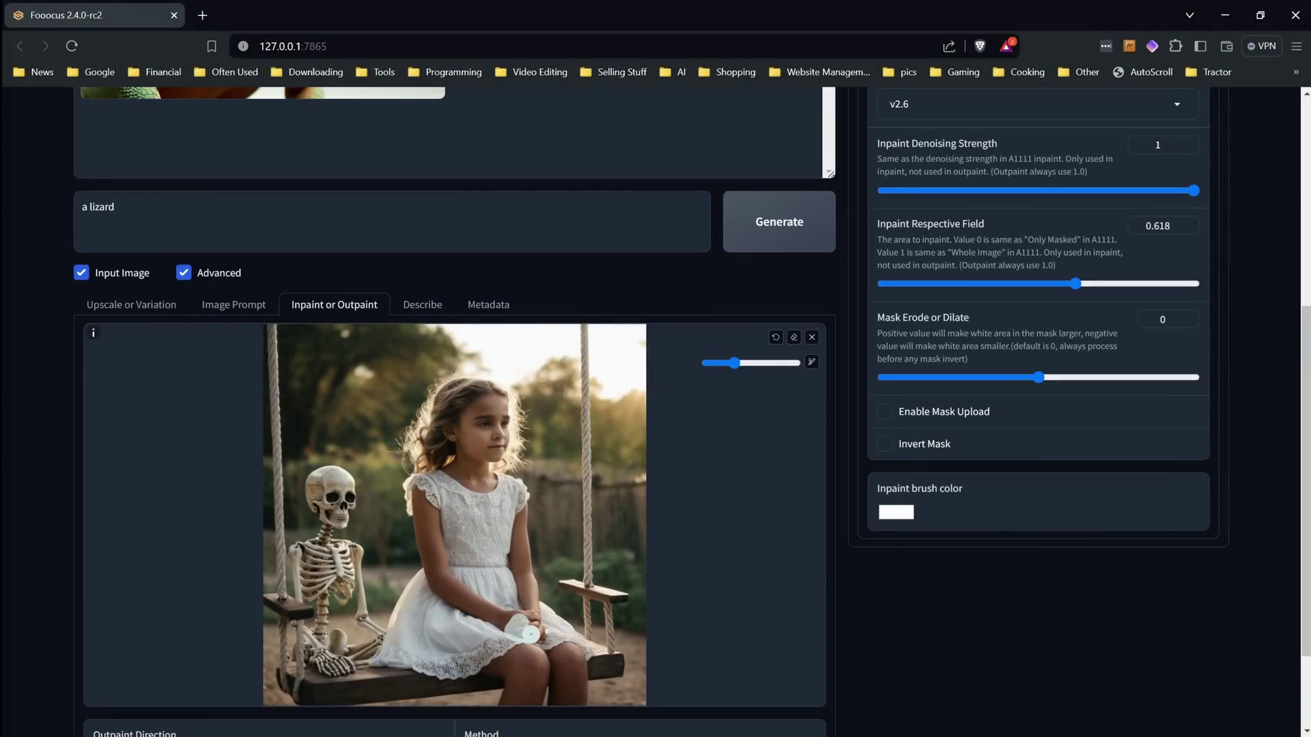
Step: Paint a white mask over the girl's hands, then switch the inpaint brush to bright green and paint over them again
drag(531, 634, 497, 614)
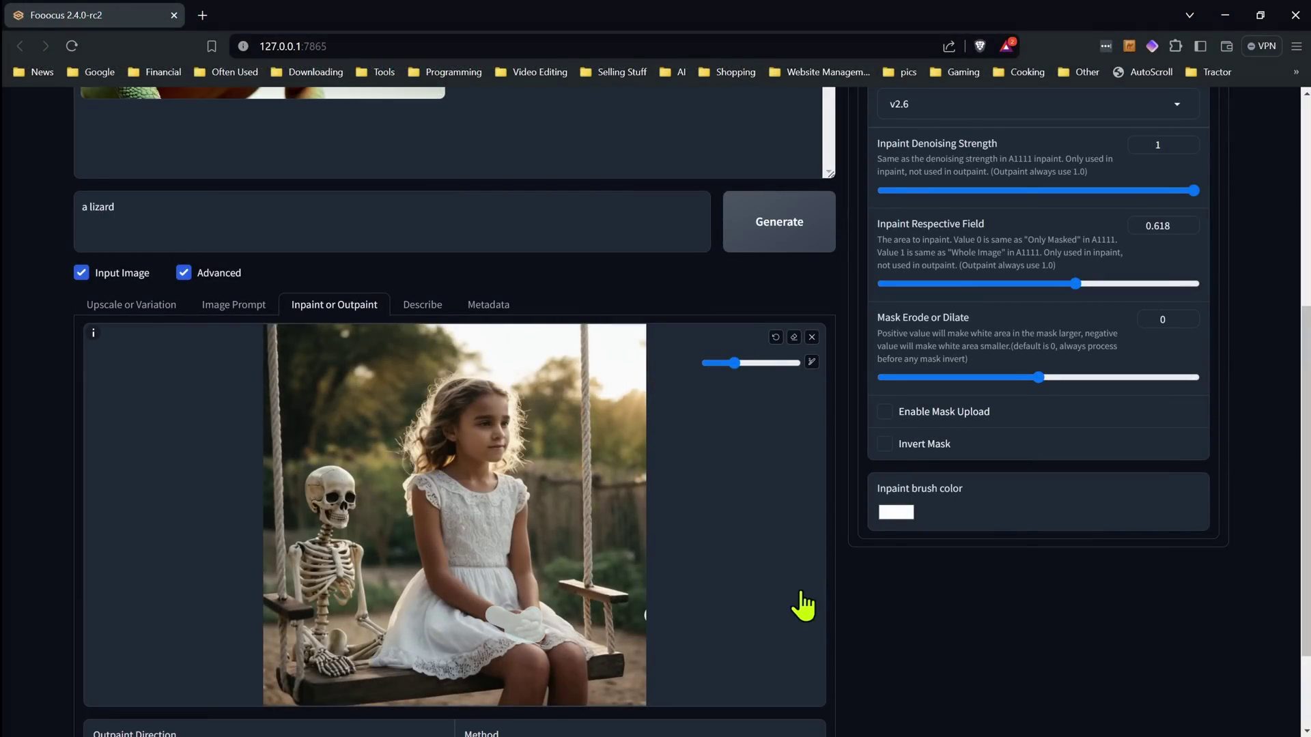
click(900, 513)
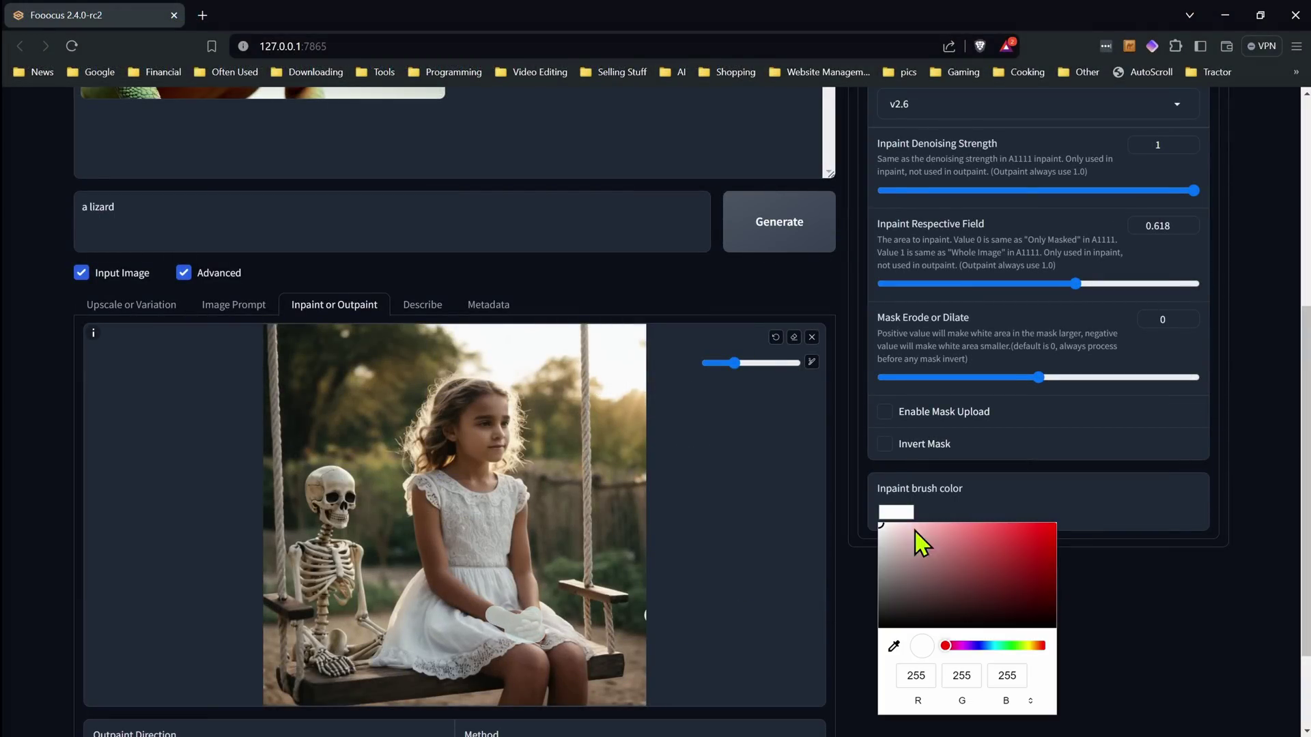
click(1008, 646)
click(537, 630)
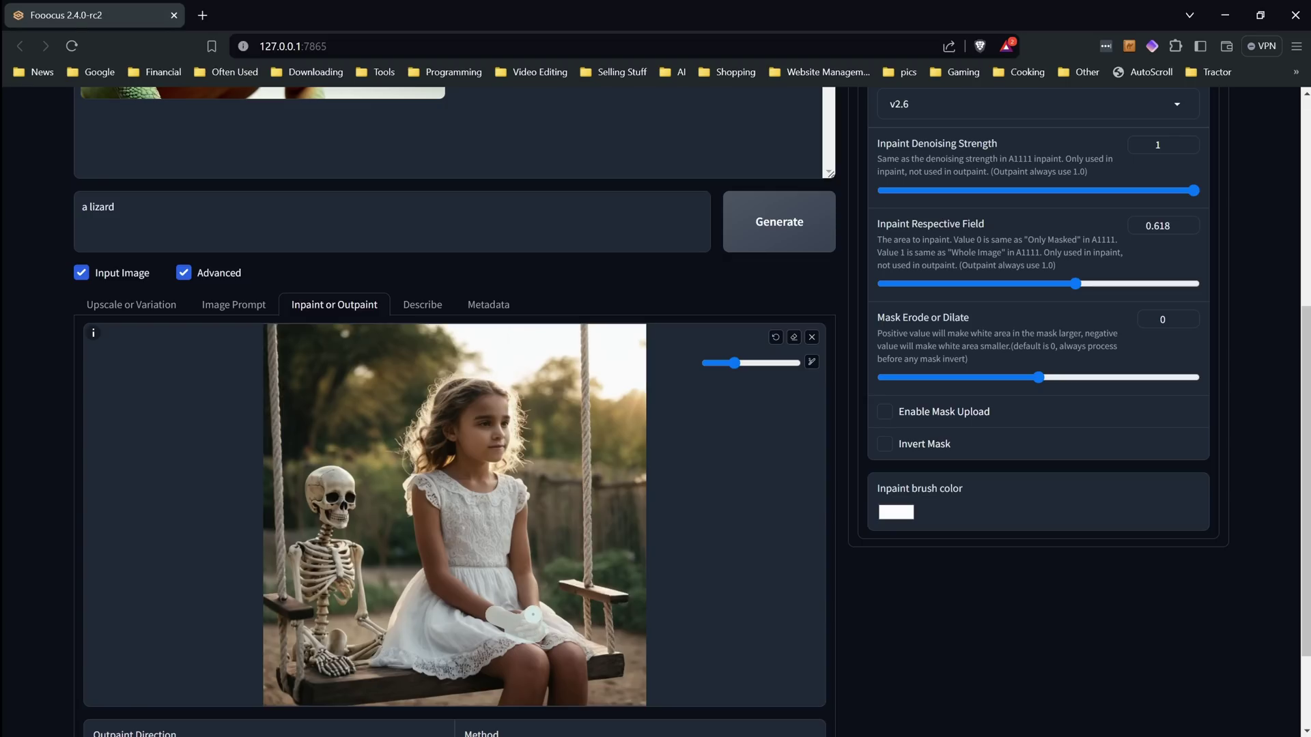
click(900, 513)
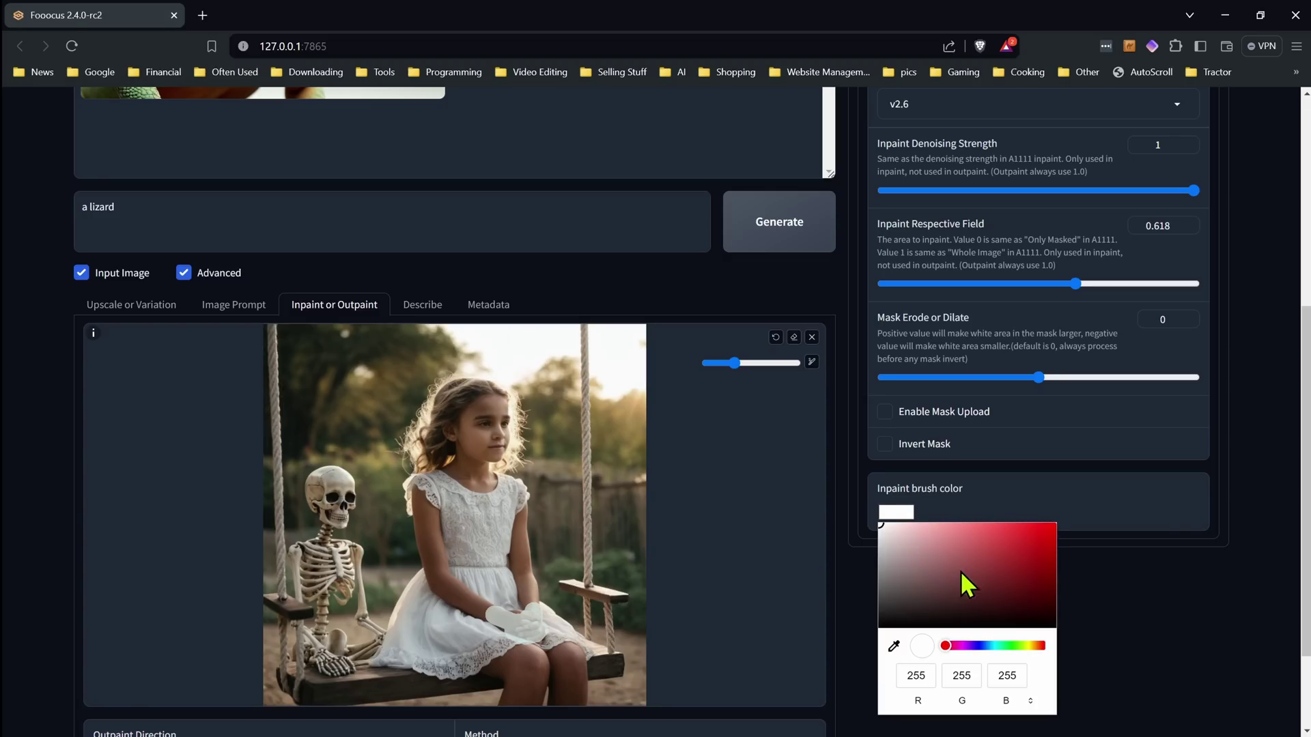
click(1011, 646)
drag(1022, 580, 1026, 544)
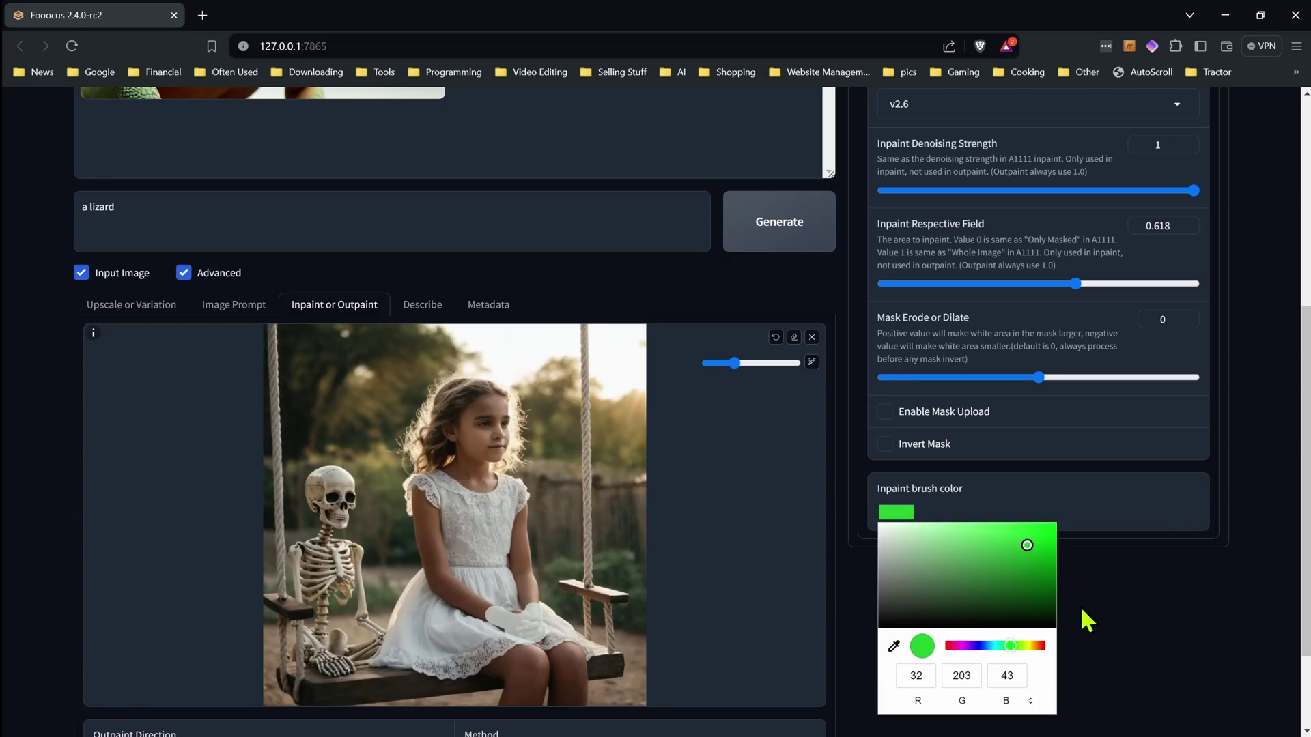
click(1085, 621)
mouse_move(517, 630)
mouse_down()
mouse_move(503, 619)
mouse_move(529, 614)
mouse_move(510, 631)
mouse_move(557, 639)
mouse_up()
Step: Change the inpaint brush colour through magenta to red and paint a red stroke up the girl's arm
scroll(951, 492, up, 5)
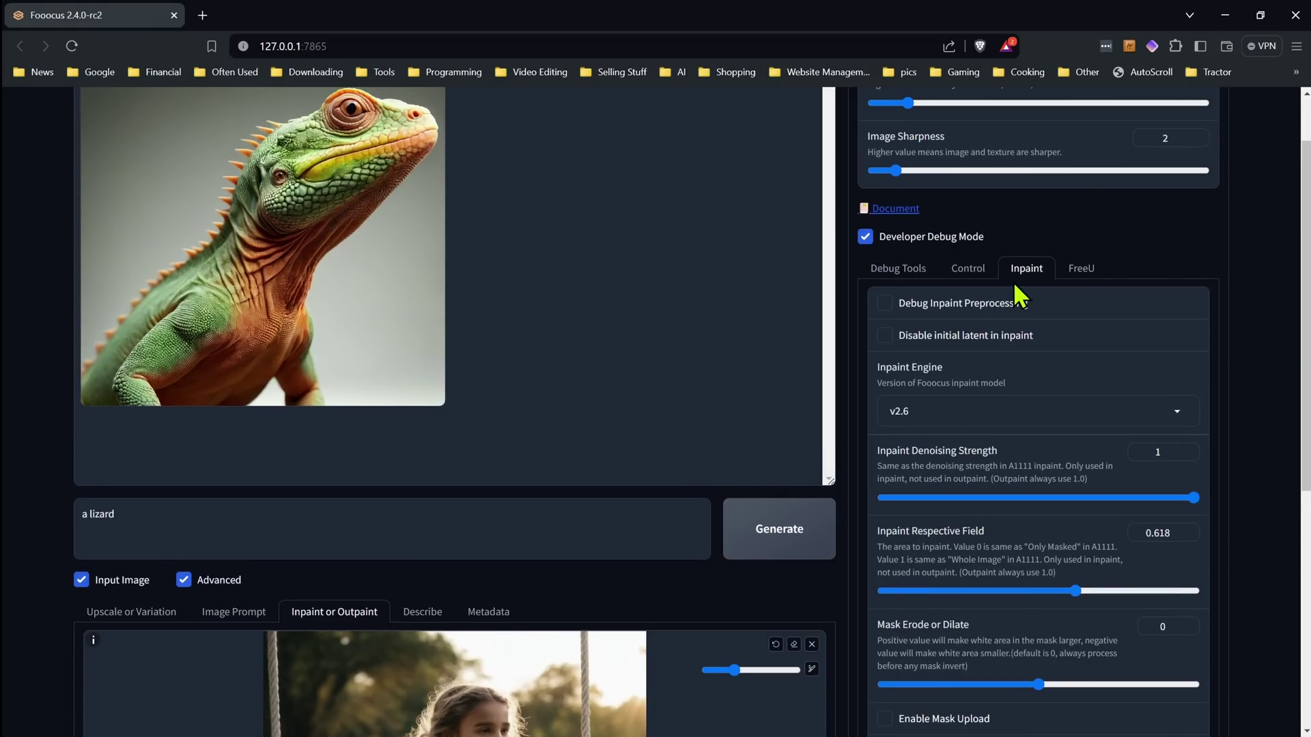
scroll(929, 374, down, 1)
scroll(930, 374, down, 5)
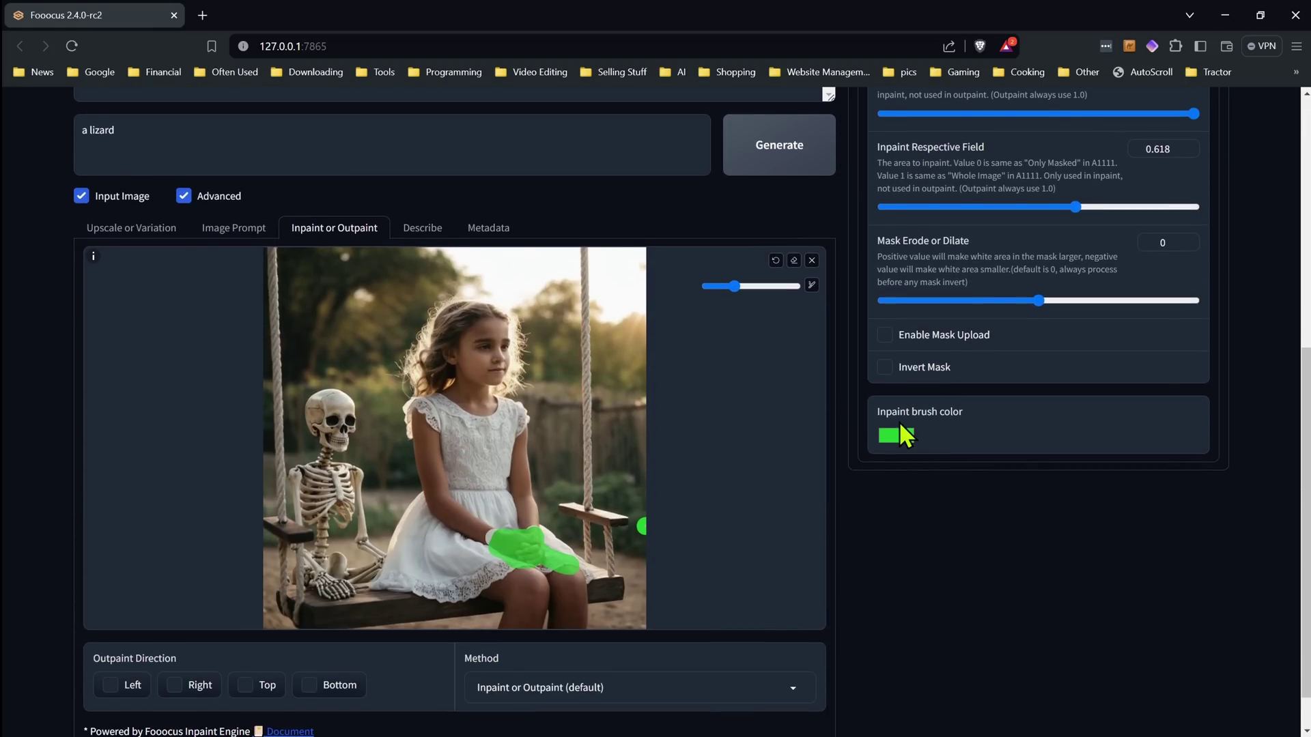
click(890, 437)
click(963, 569)
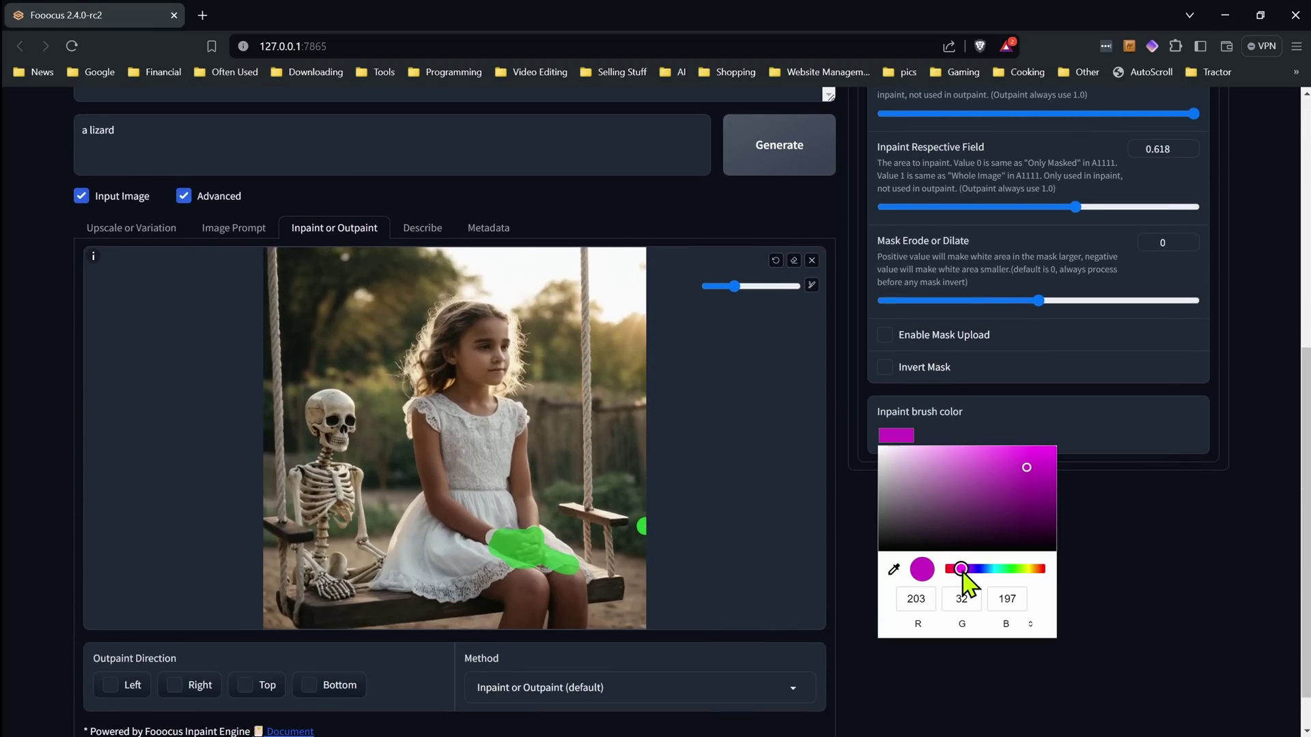
click(1022, 569)
click(1038, 570)
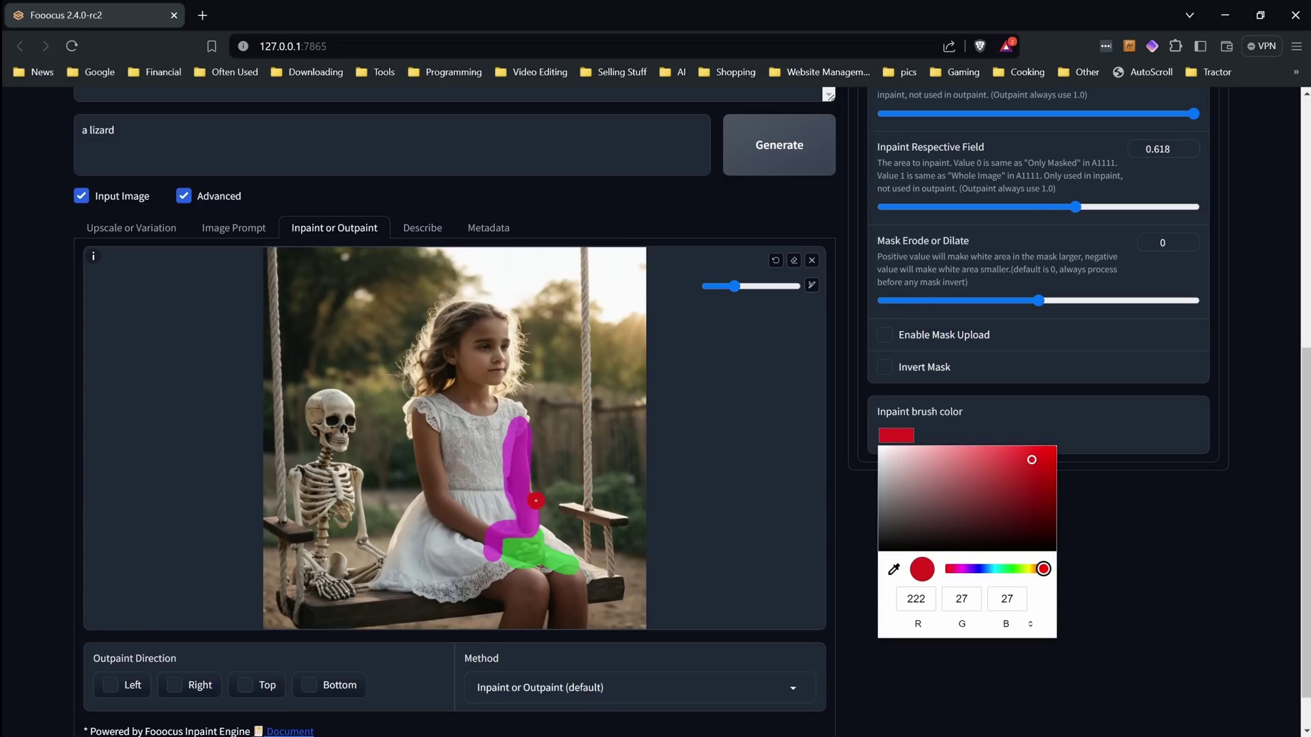
click(504, 515)
mouse_move(507, 512)
mouse_down()
mouse_move(500, 432)
mouse_move(487, 457)
mouse_move(497, 527)
mouse_move(479, 467)
mouse_move(495, 413)
mouse_up()
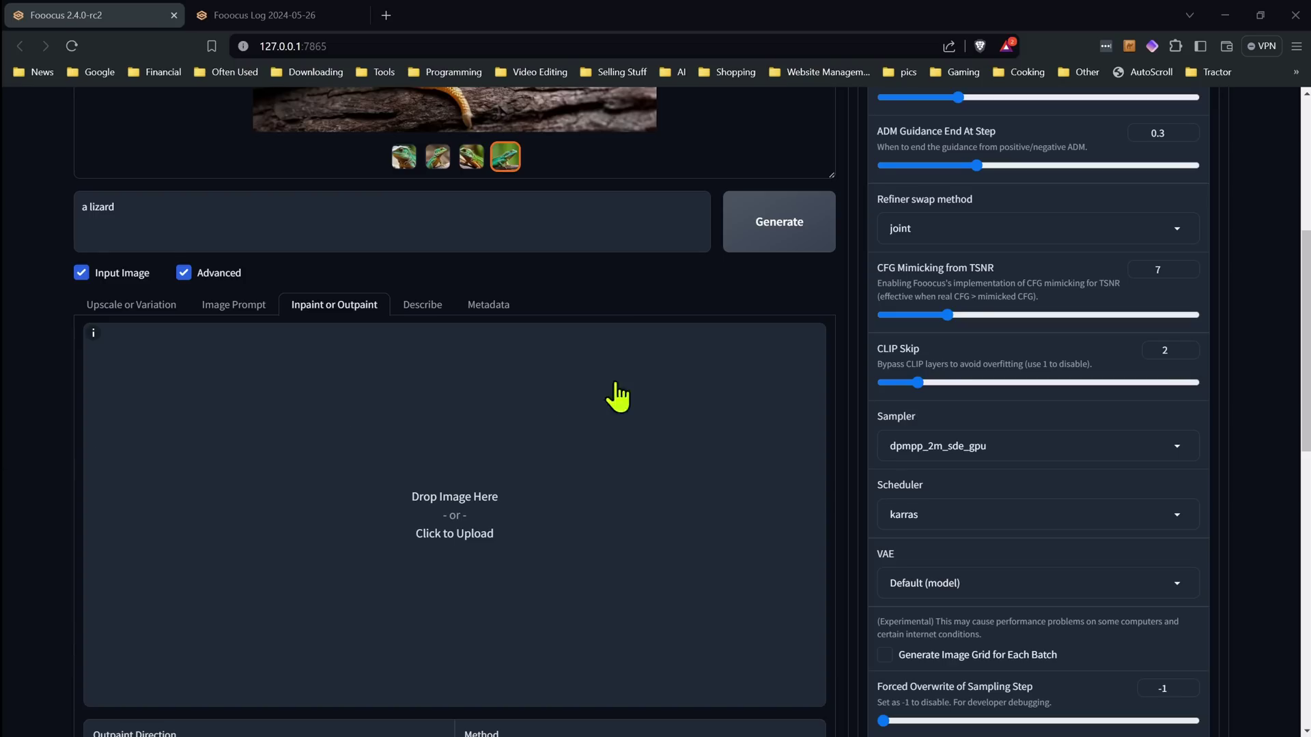
scroll(1106, 356, up, 5)
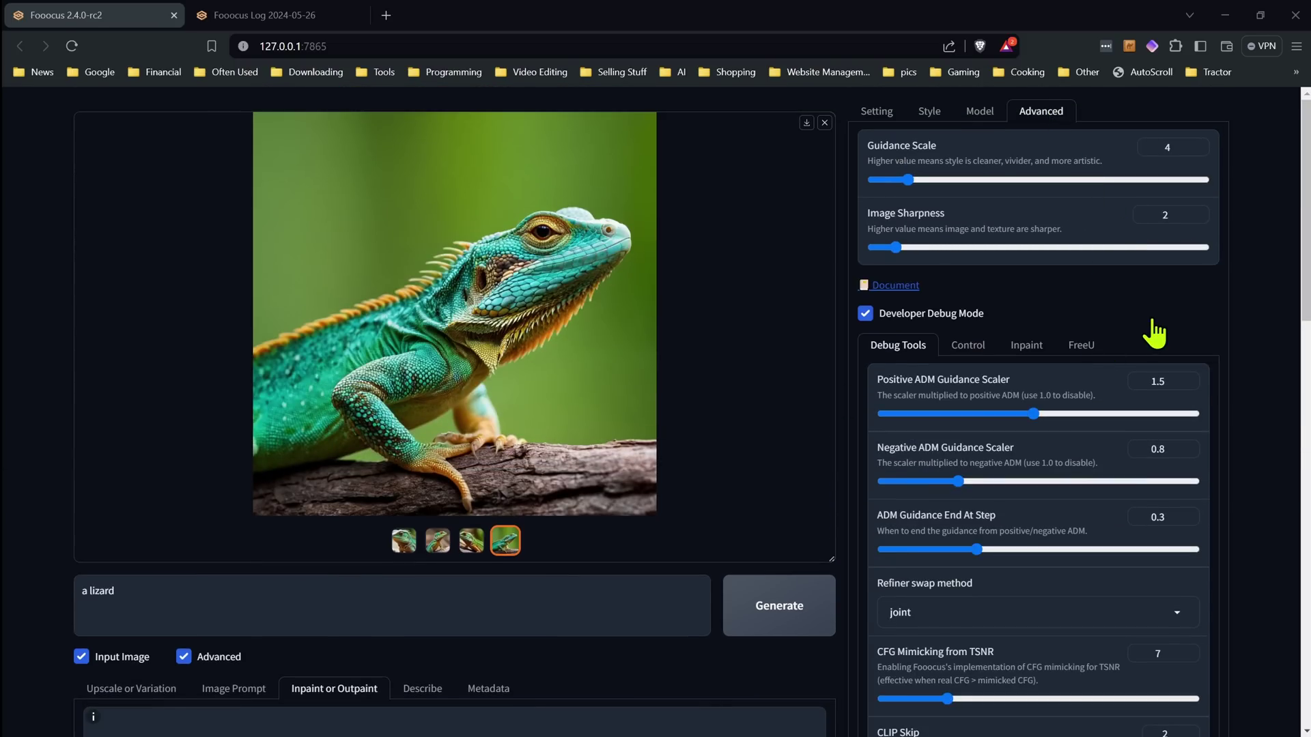
click(865, 313)
click(865, 313)
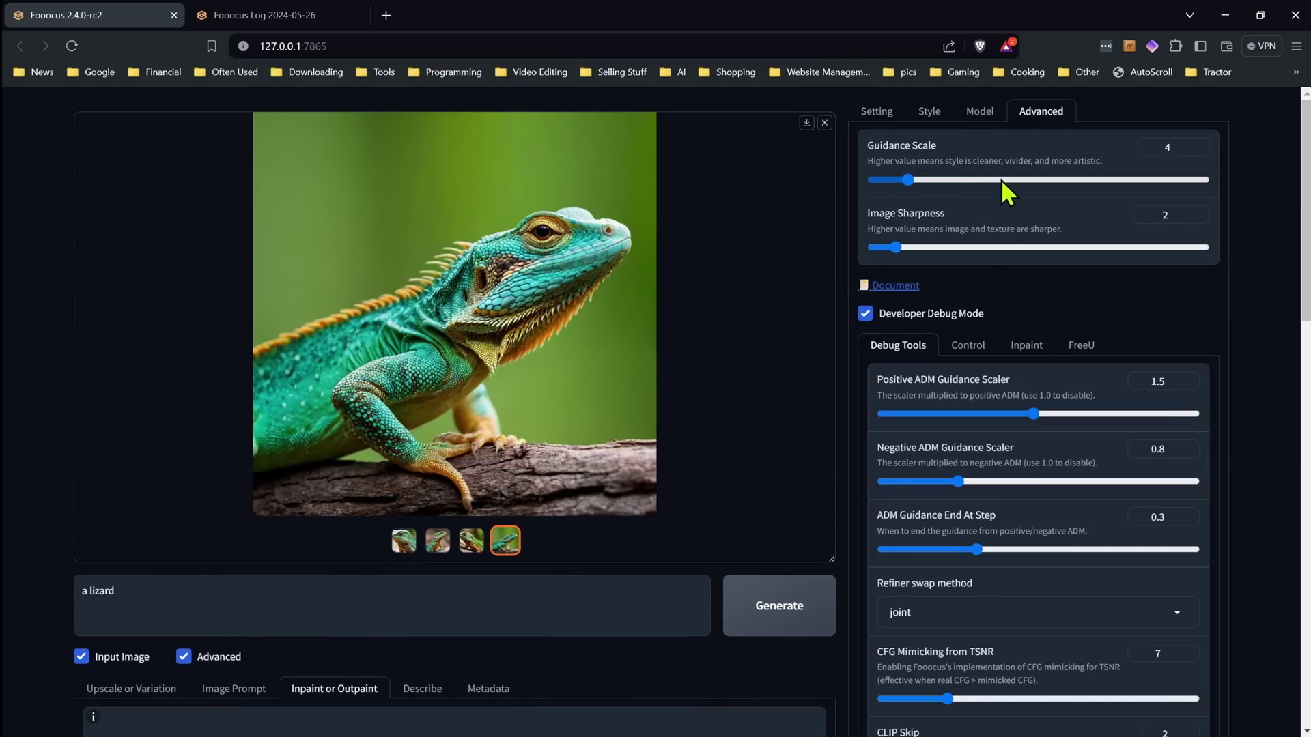
scroll(973, 325, down, 3)
scroll(918, 375, down, 3)
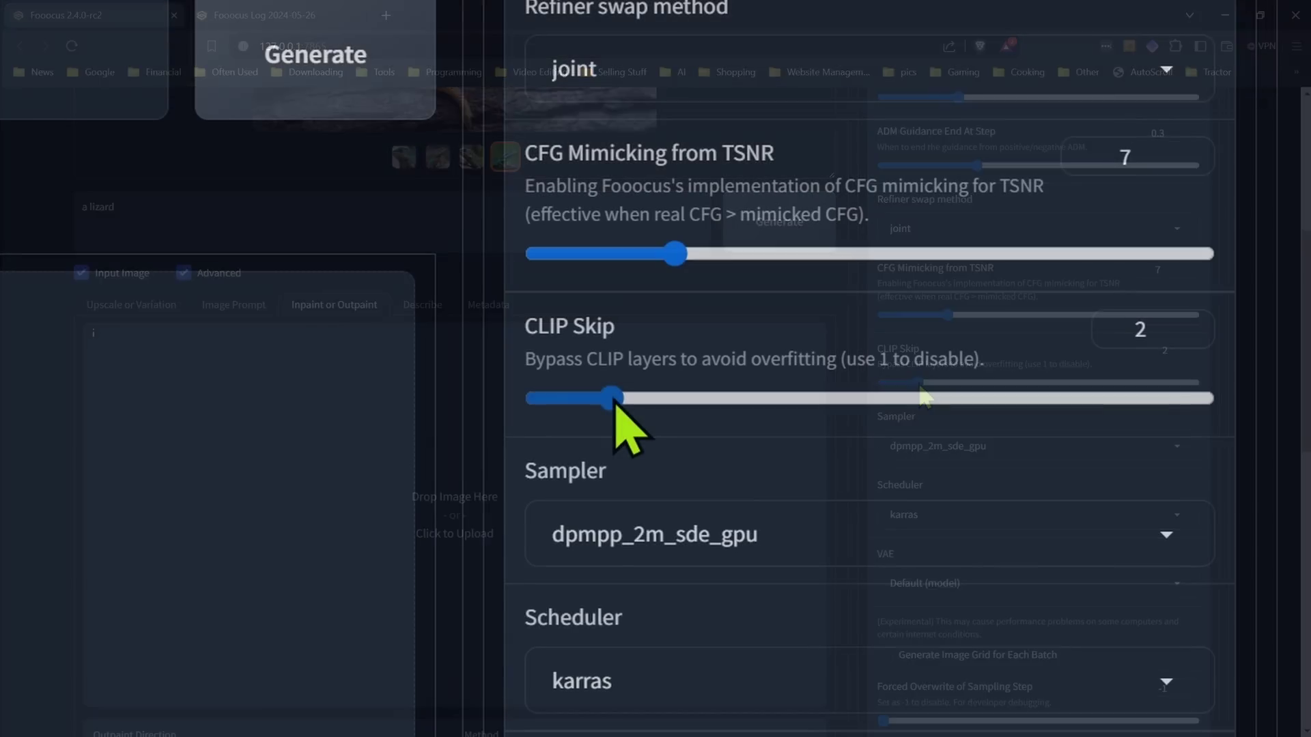
drag(919, 382, 882, 384)
drag(545, 410, 644, 410)
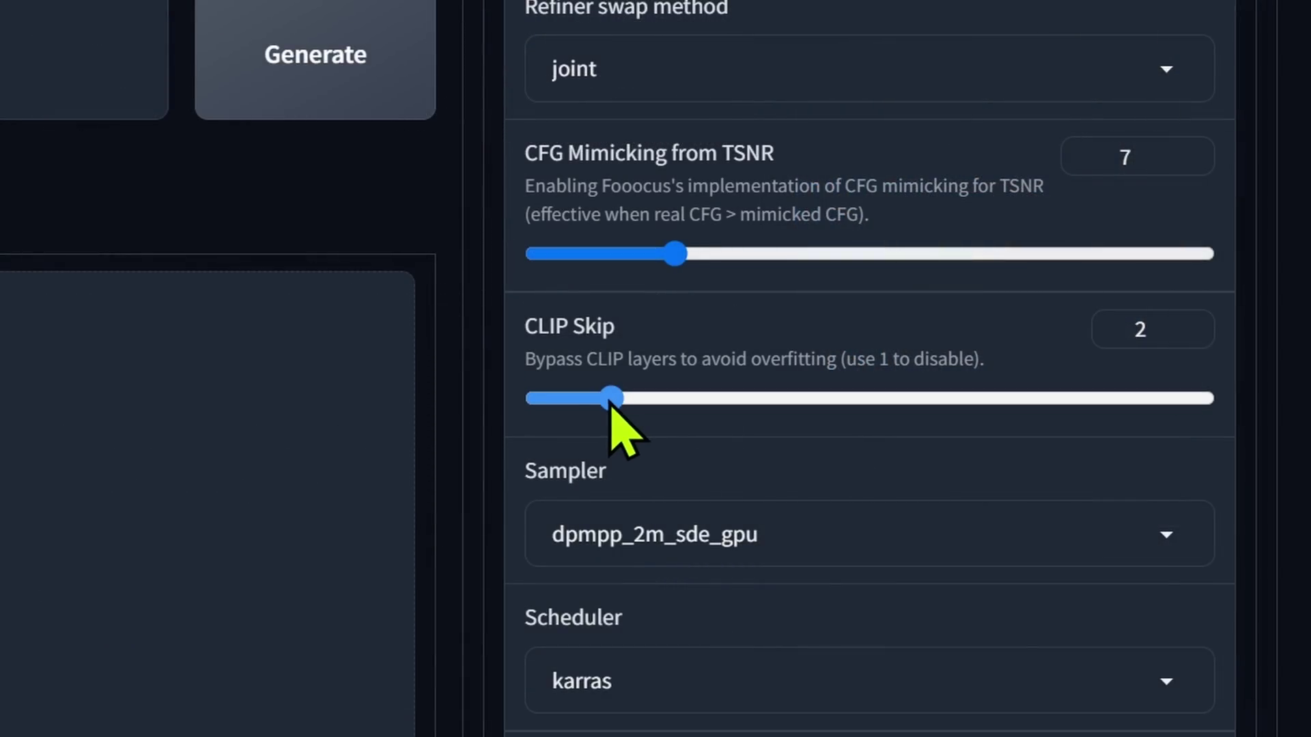
mouse_move(611, 404)
mouse_down()
mouse_move(547, 406)
mouse_move(623, 433)
mouse_move(694, 416)
mouse_move(758, 430)
mouse_move(1200, 404)
mouse_move(613, 403)
mouse_up()
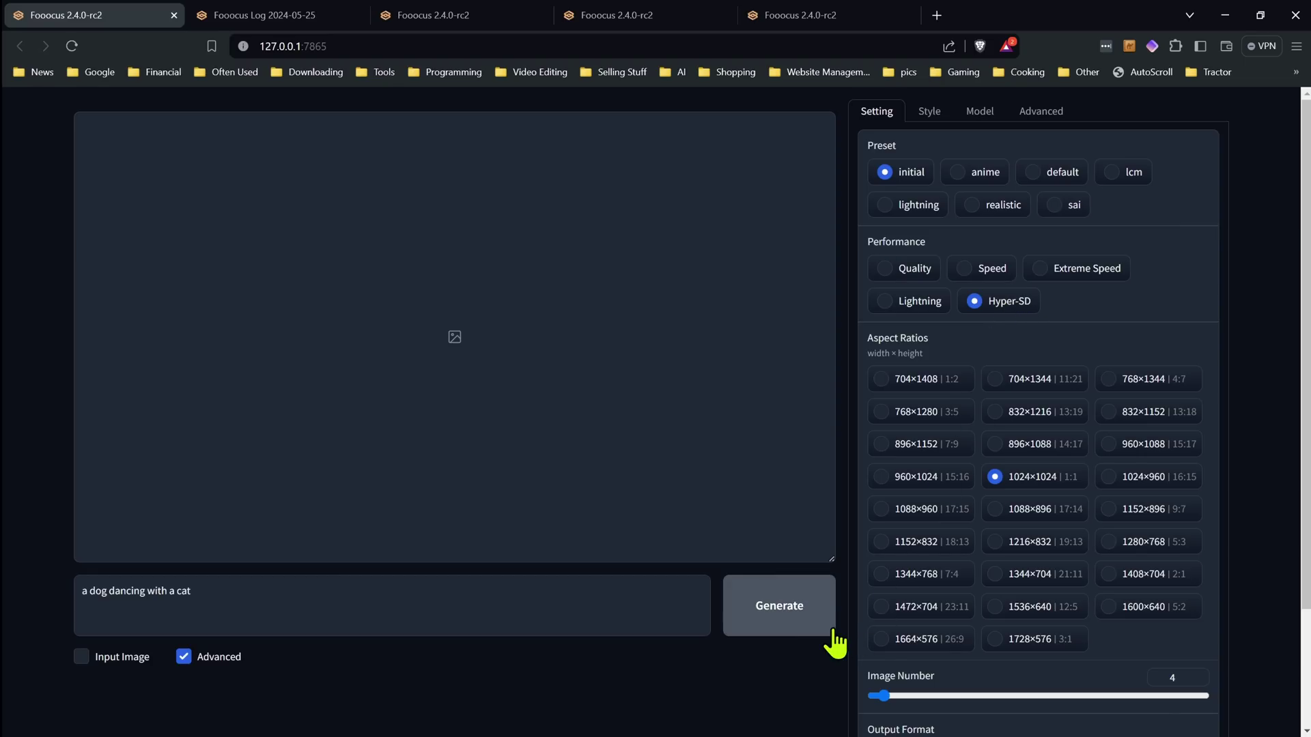
Step: Generate the four Hyper-SD dog-and-cat images, show the fourth full-screen, then step back to the previous one
click(785, 626)
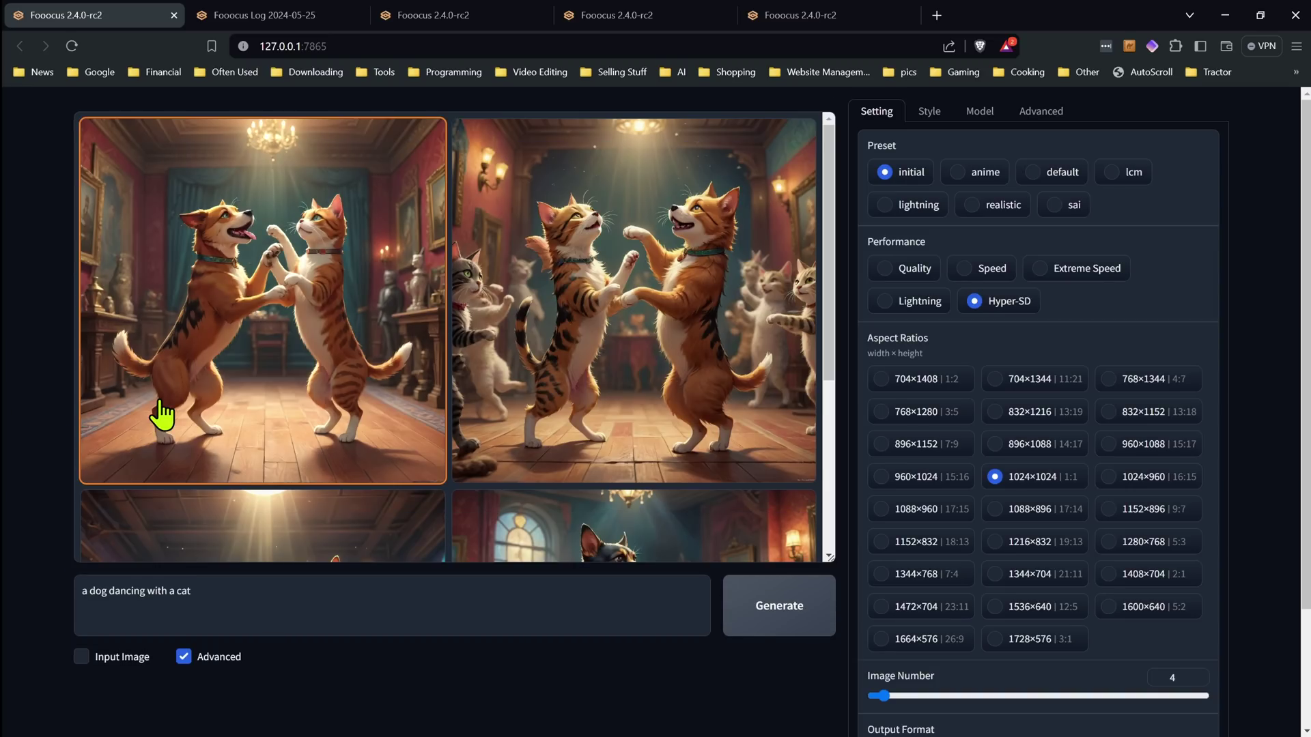
scroll(161, 410, down, 4)
click(245, 404)
click(507, 539)
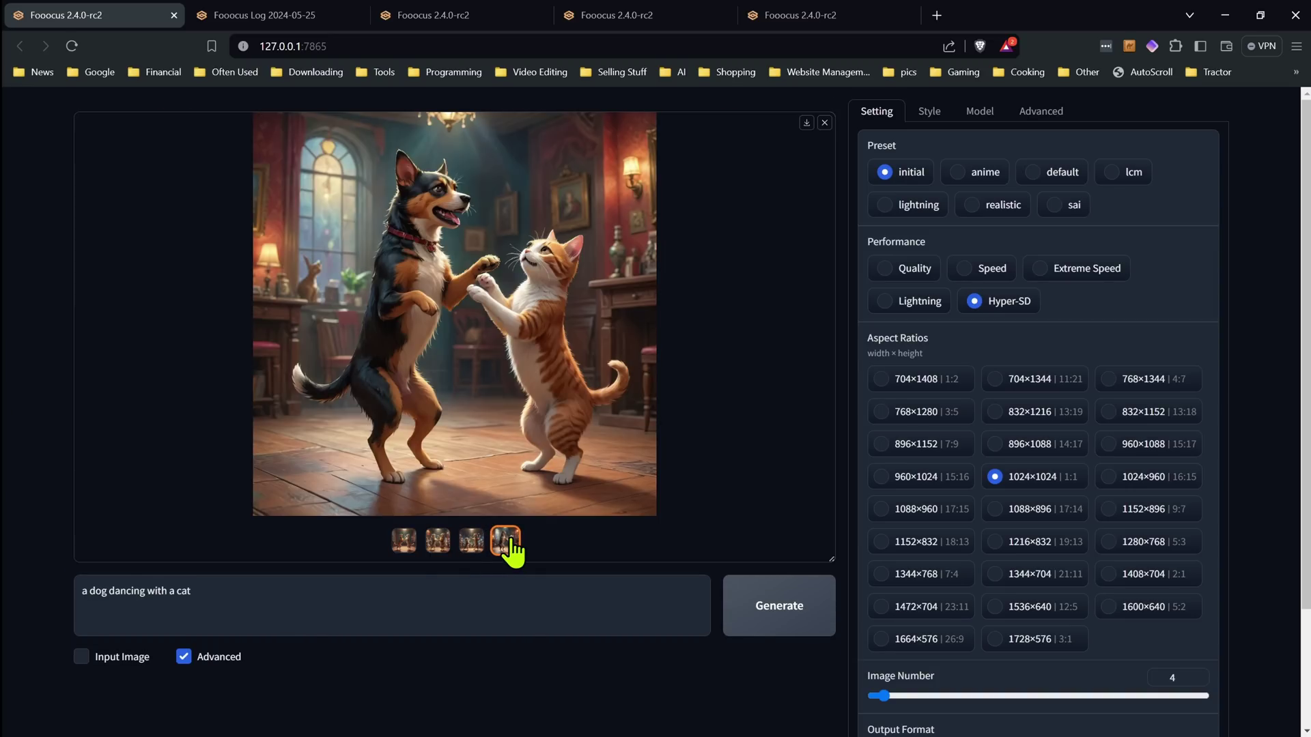
click(786, 403)
click(27, 408)
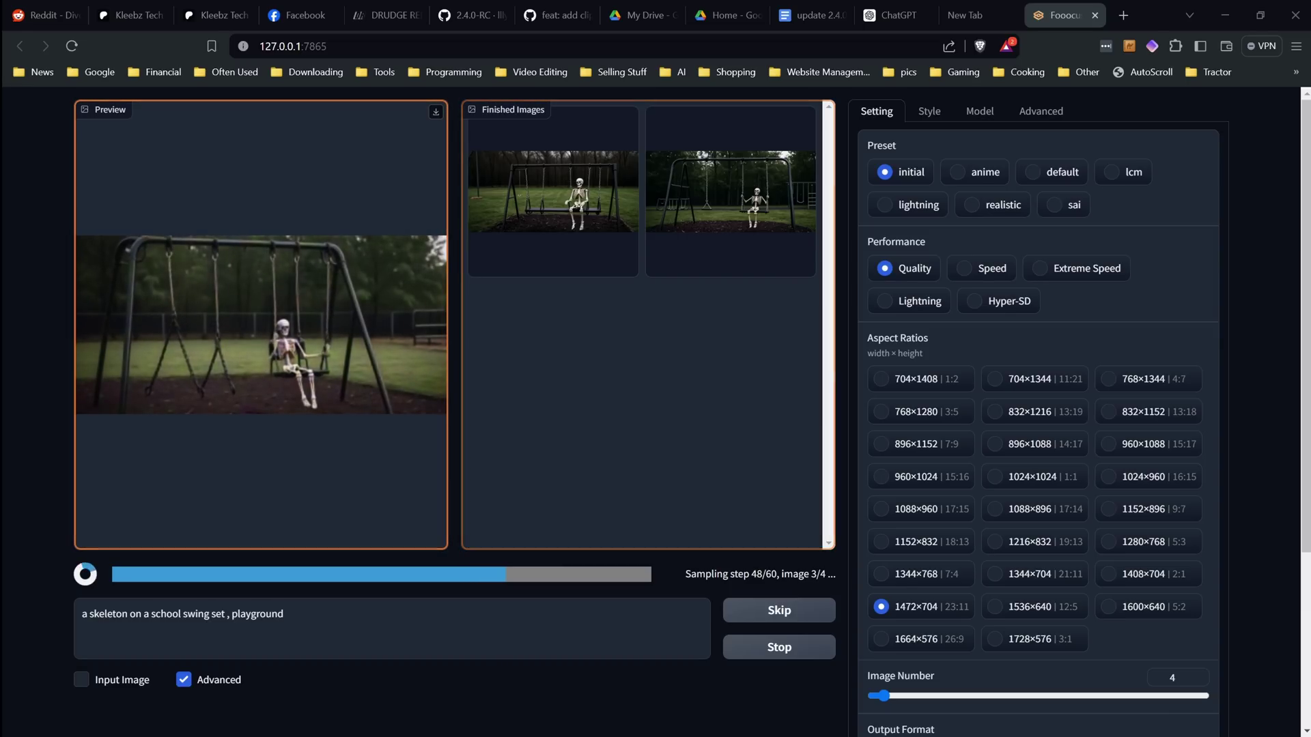
Step: Open a finished skeleton-on-swing image full-screen, advance to the next one, and close the viewer
click(587, 198)
click(726, 322)
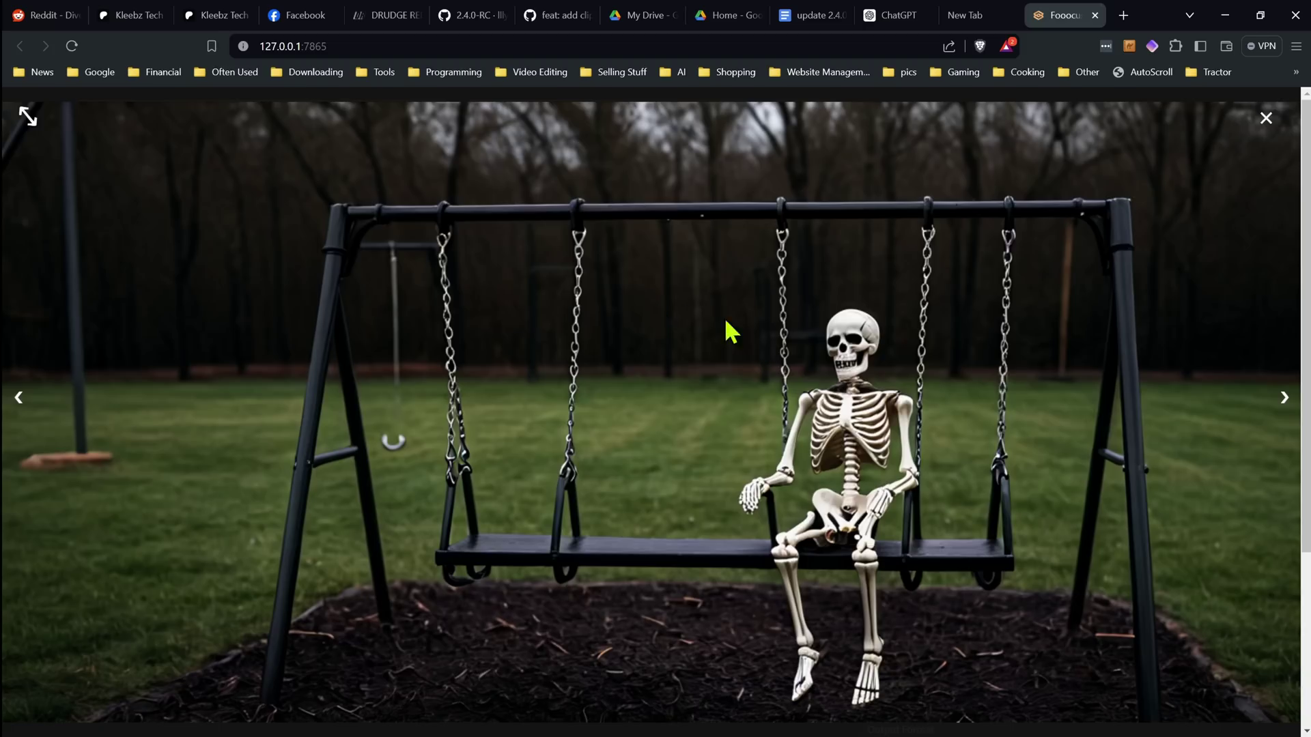
click(1282, 403)
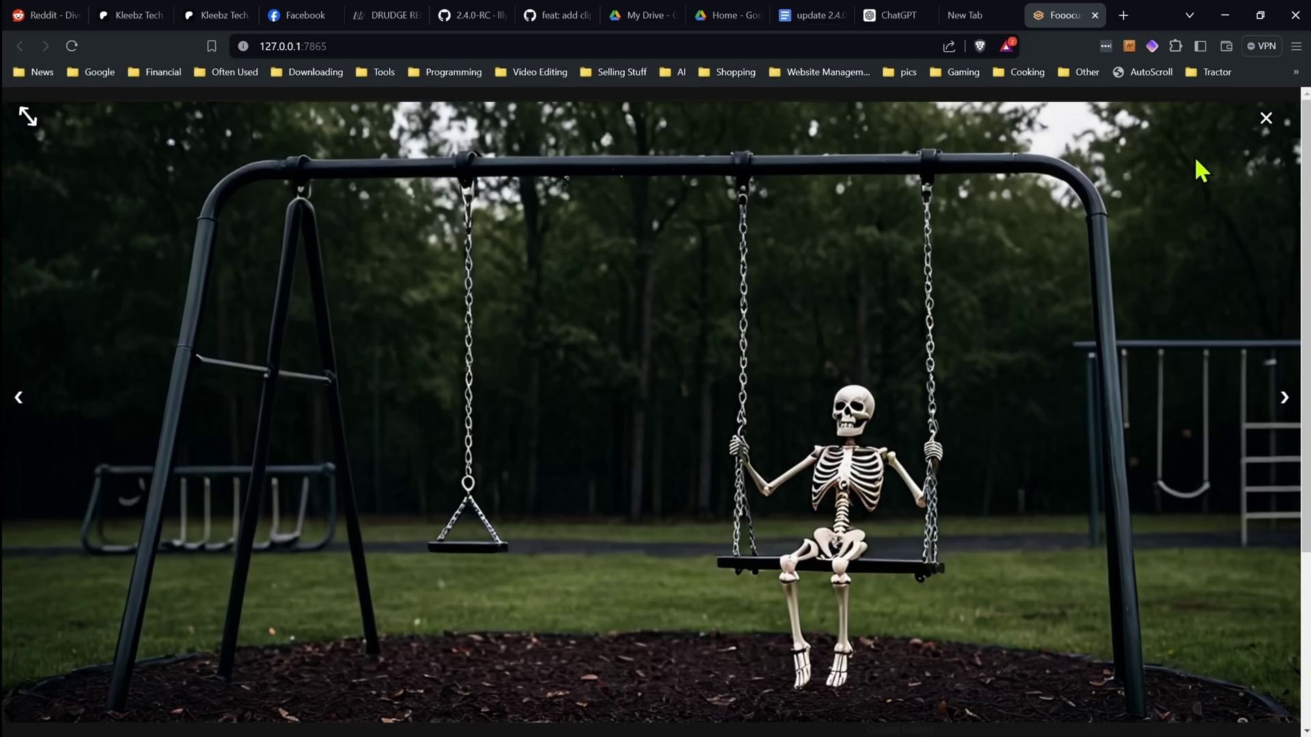
click(1266, 120)
Step: Open the third finished skeleton image full-screen, then close the viewer again
click(682, 529)
click(673, 366)
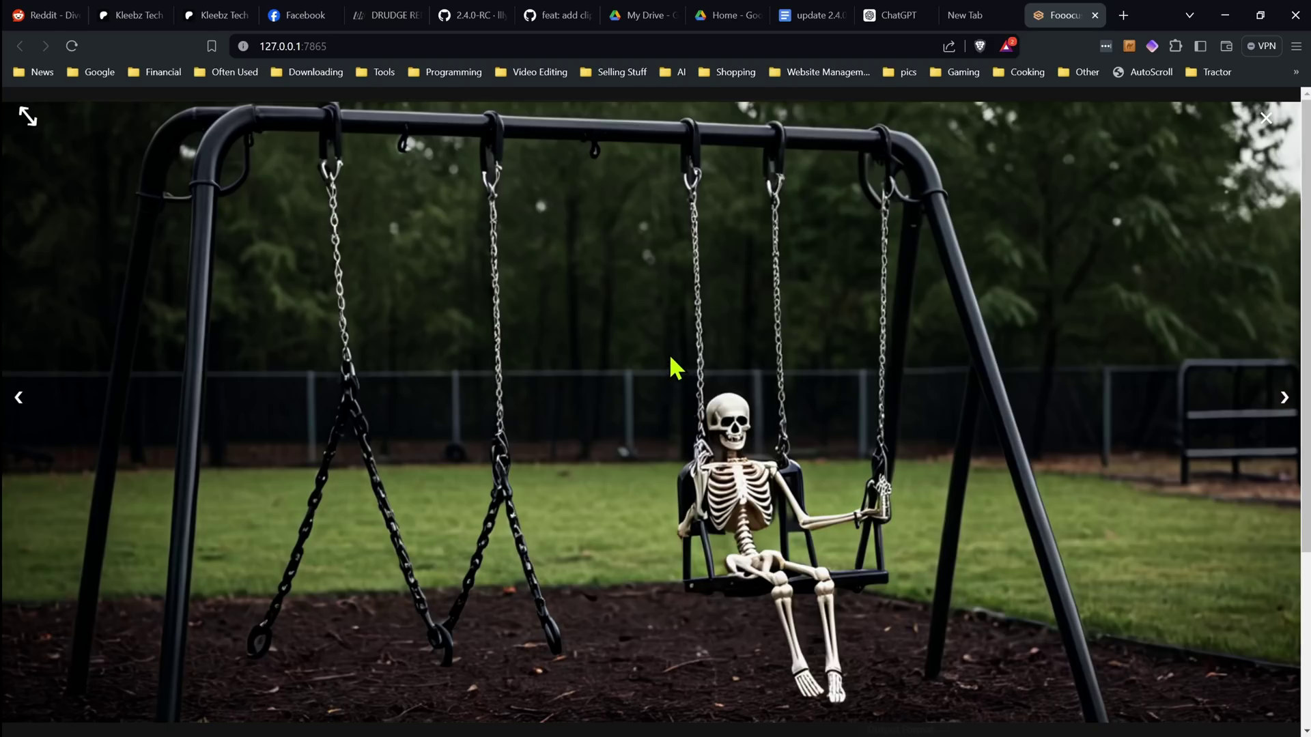
click(1266, 120)
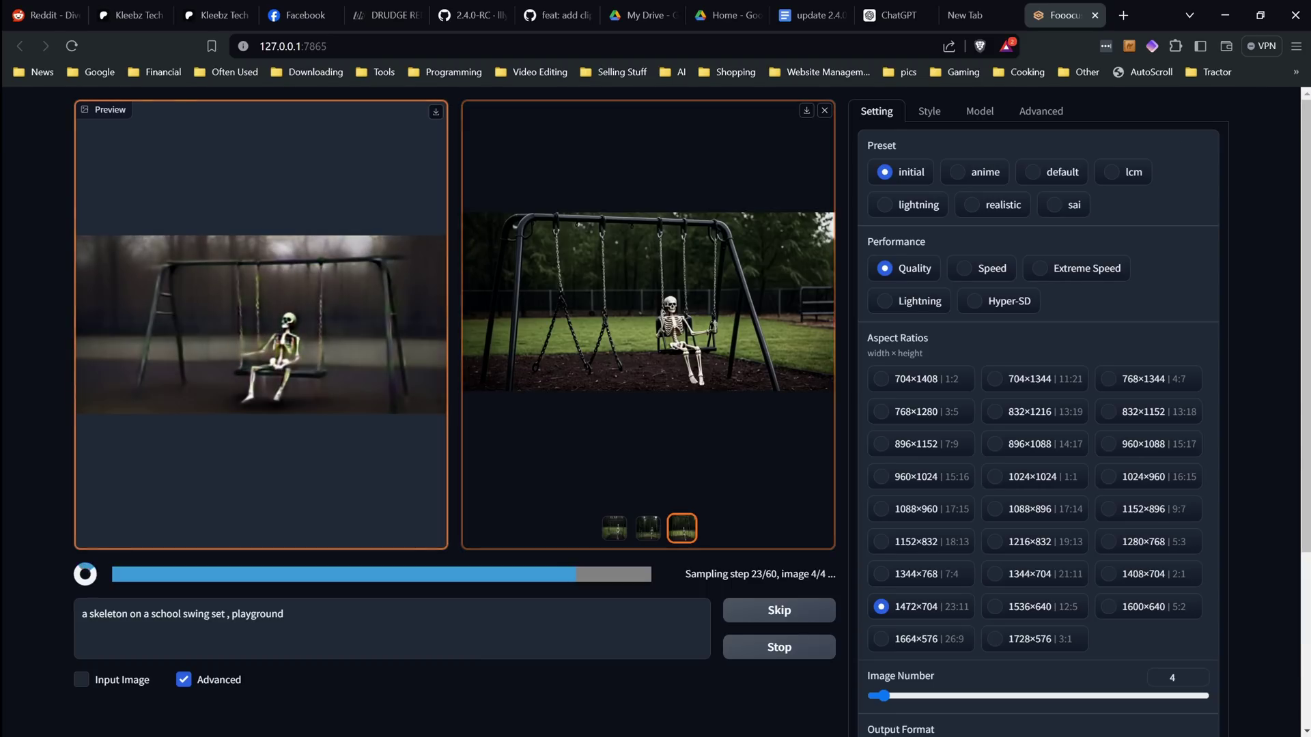